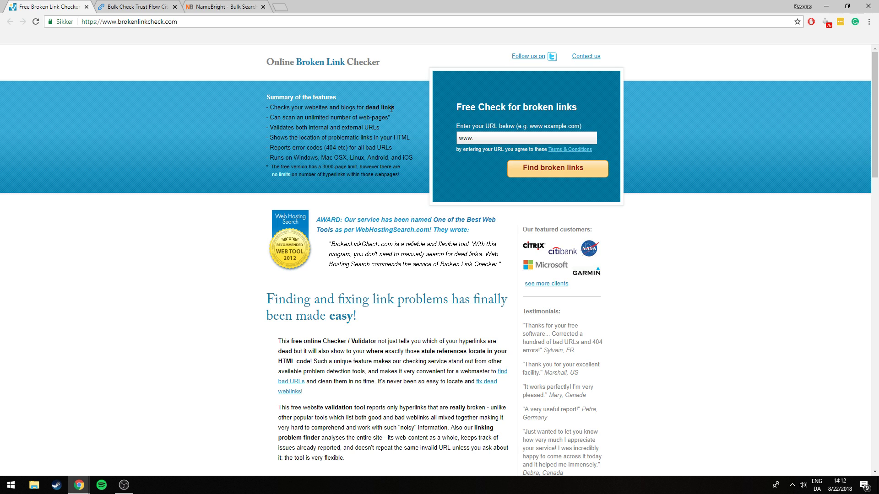
Look over the Trust Flow Checker and NameBright bulk domain search pages, ending back on the broken link checker
click(130, 6)
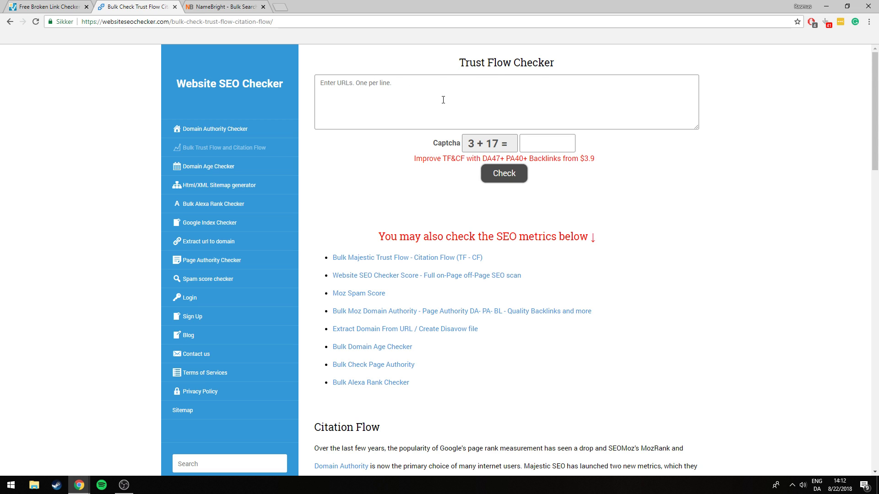
scroll(442, 101, down, 3)
scroll(408, 249, up, 3)
click(205, 7)
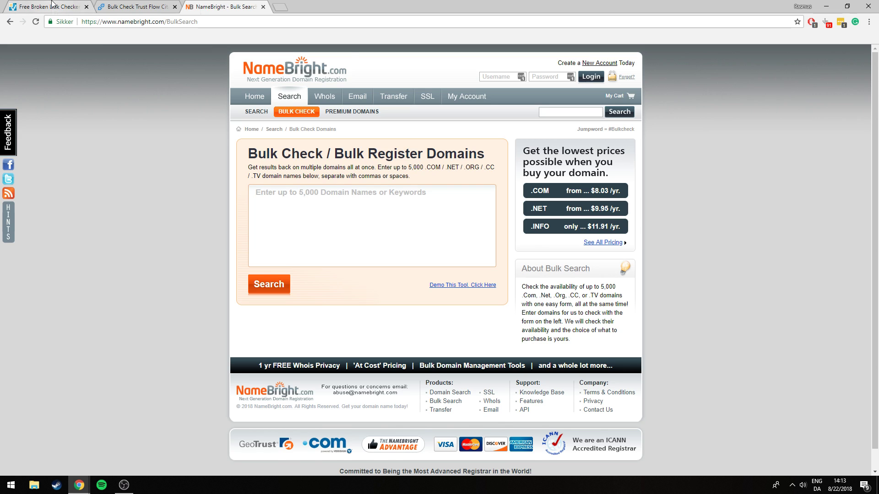
click(57, 7)
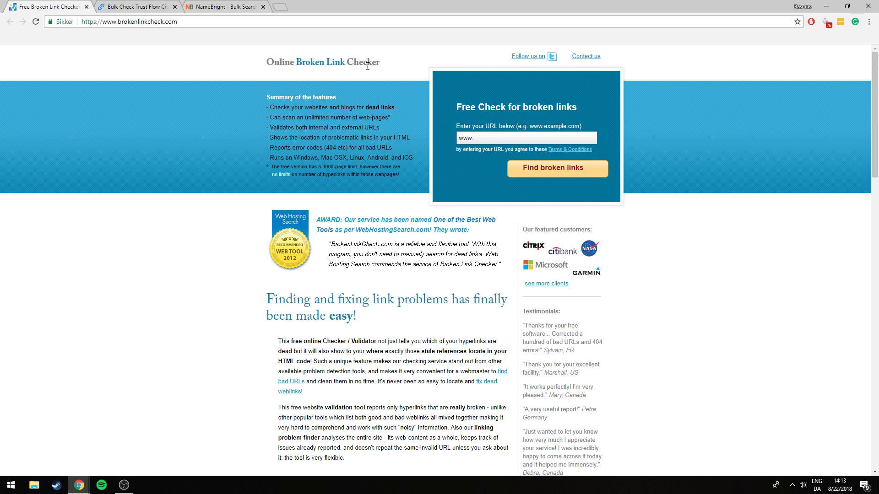
Open boston.com in a new browser tab
click(285, 2)
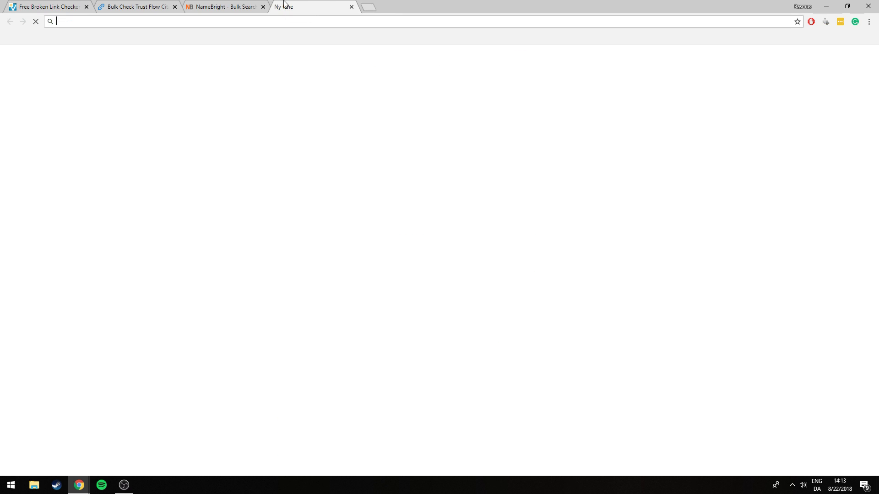
text(boston.com)
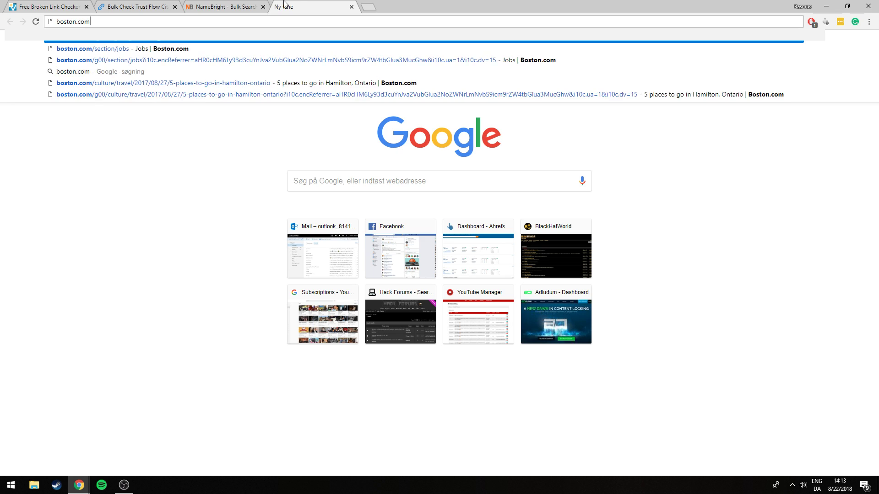
key(Return)
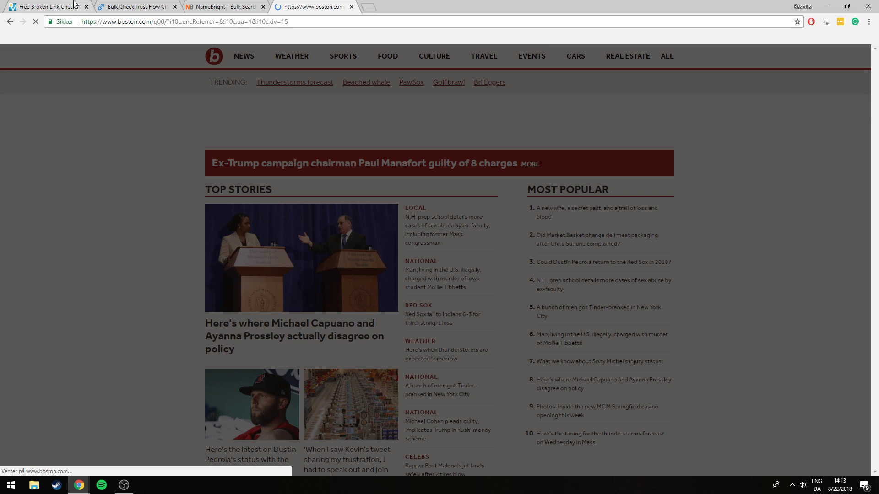
Submit boston.com to the online broken link checker as the site to scan
click(48, 7)
click(503, 138)
text(www.)
key(ctrl+a)
text(boston.com)
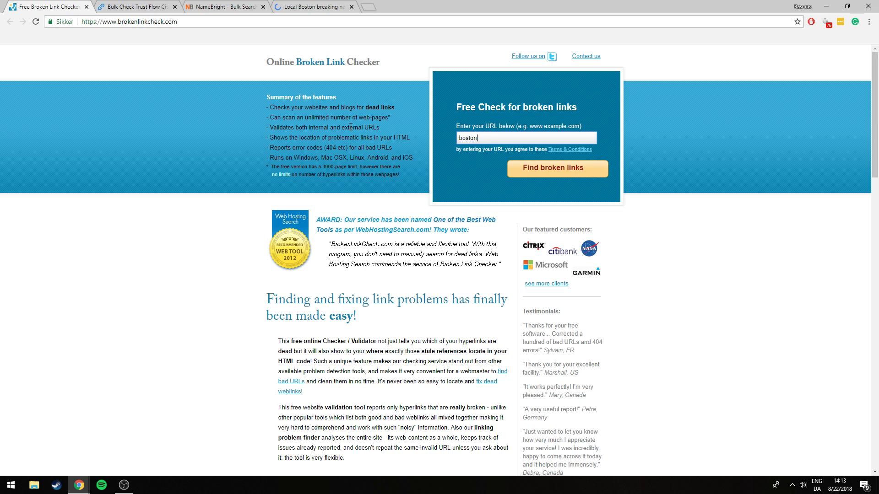
click(538, 168)
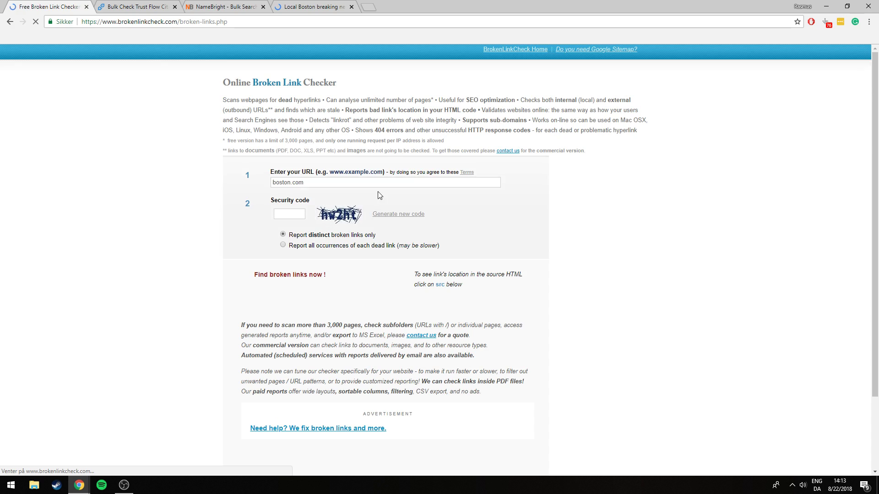
Enter the displayed security code and start the scan for distinct broken links only
click(292, 213)
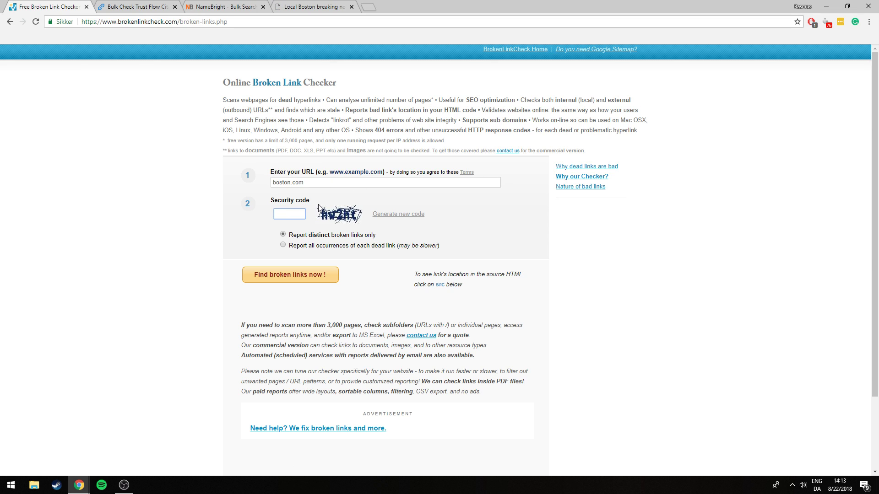
text(hw2ht)
click(273, 278)
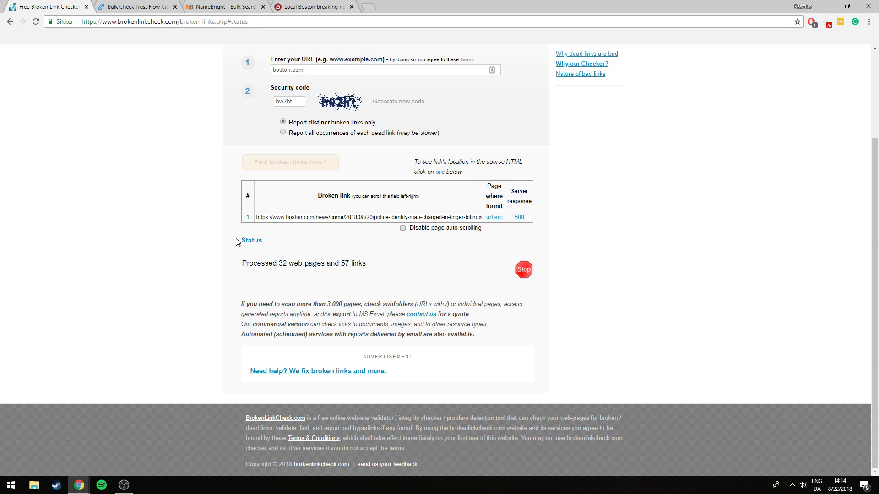
drag(308, 264, 375, 265)
click(387, 268)
click(222, 266)
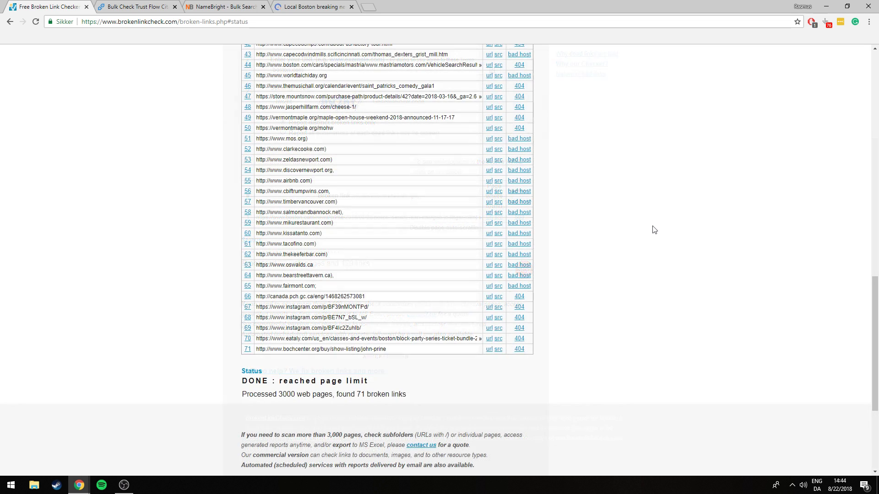
Examine the broken-link report for boston.com, including the scan status and the server response of each link
scroll(370, 307, down, 2)
scroll(369, 307, down, 1)
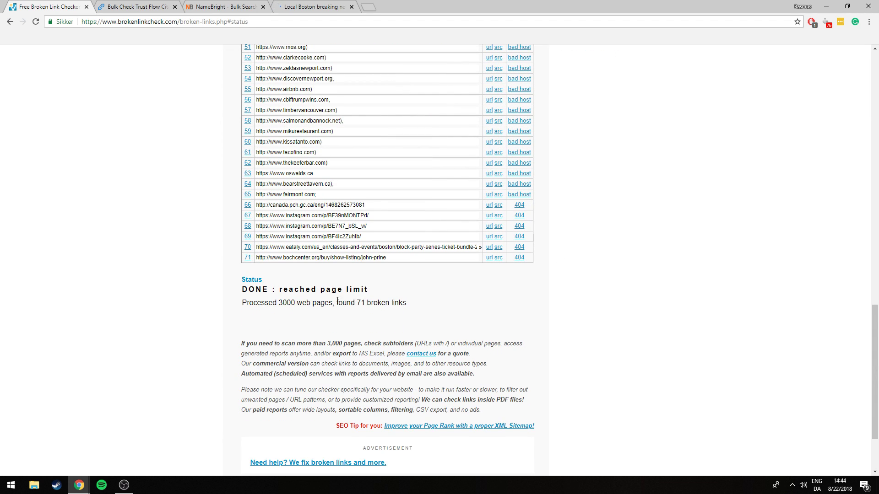
scroll(353, 312, up, 4)
scroll(337, 357, down, 3)
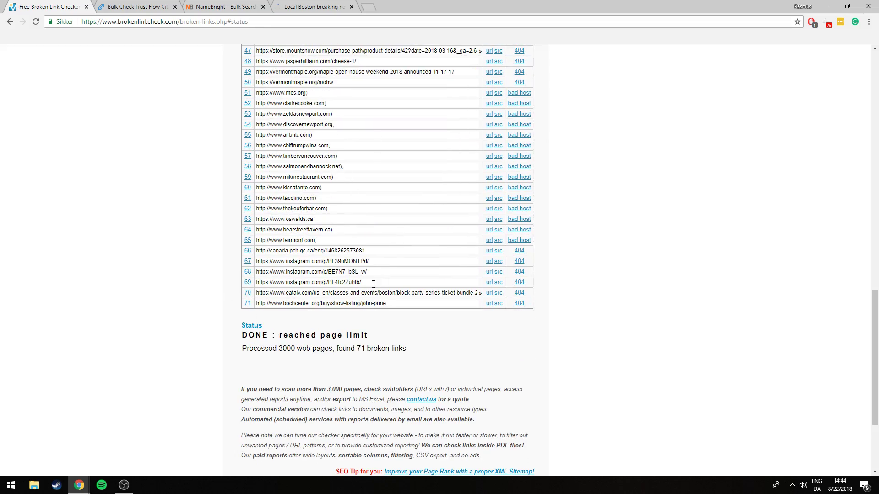
scroll(362, 293, up, 15)
scroll(321, 303, down, 14)
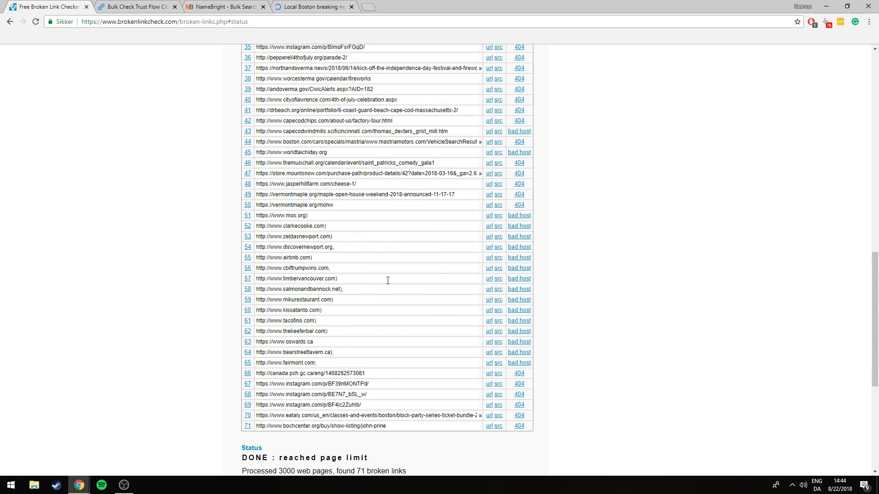
scroll(742, 211, up, 3)
scroll(728, 231, up, 7)
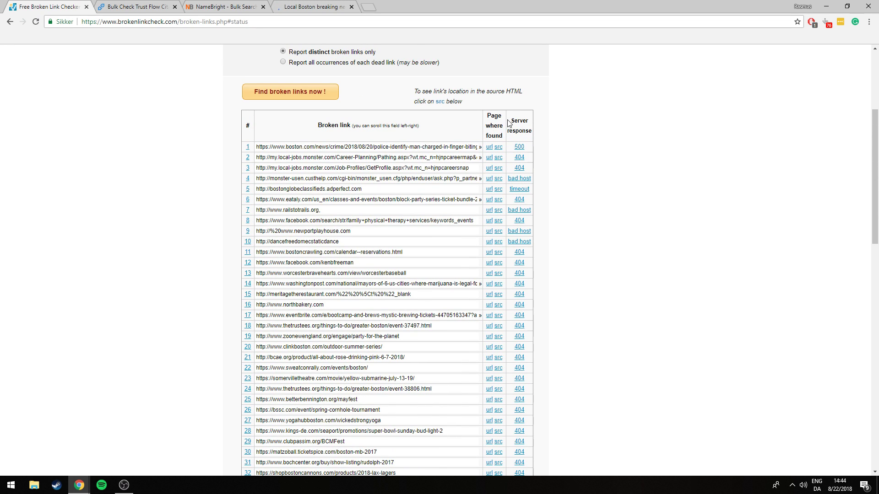
scroll(531, 128, down, 3)
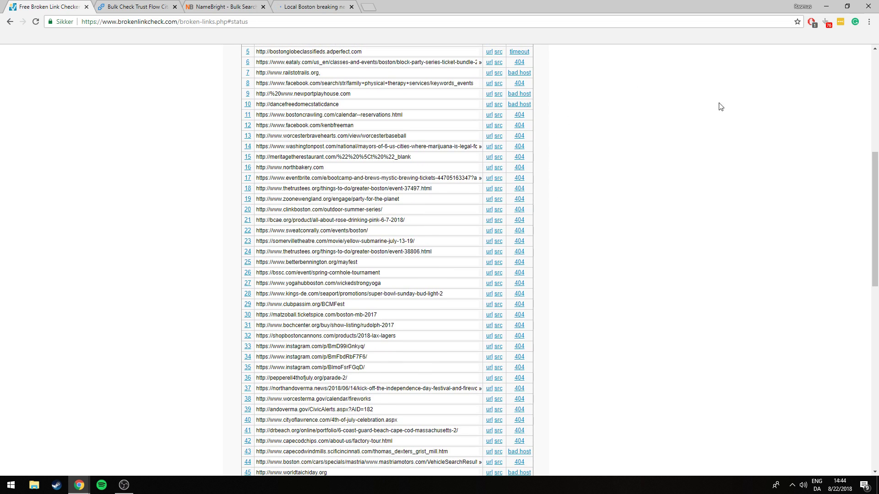
scroll(726, 109, up, 2)
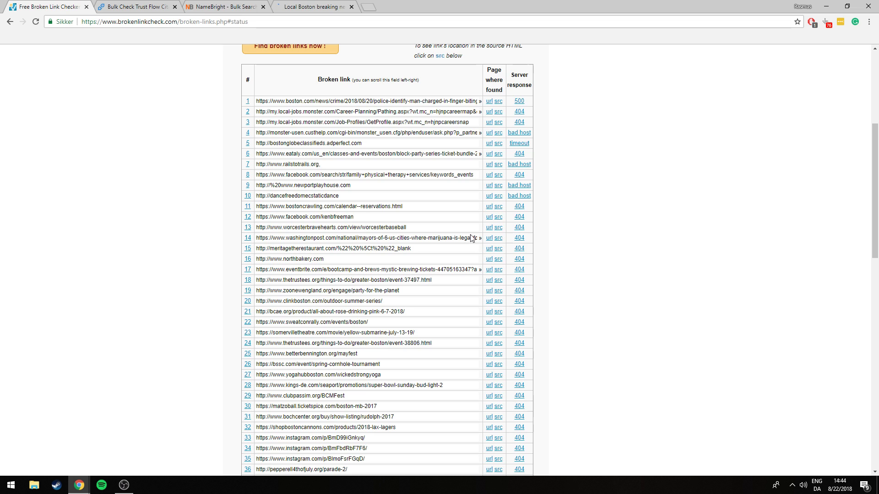
scroll(551, 243, down, 1)
scroll(568, 234, down, 10)
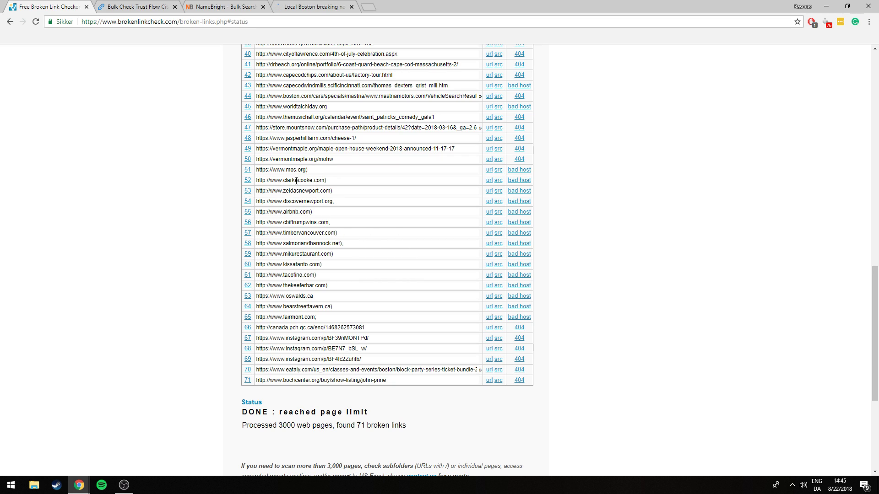
drag(323, 181, 259, 181)
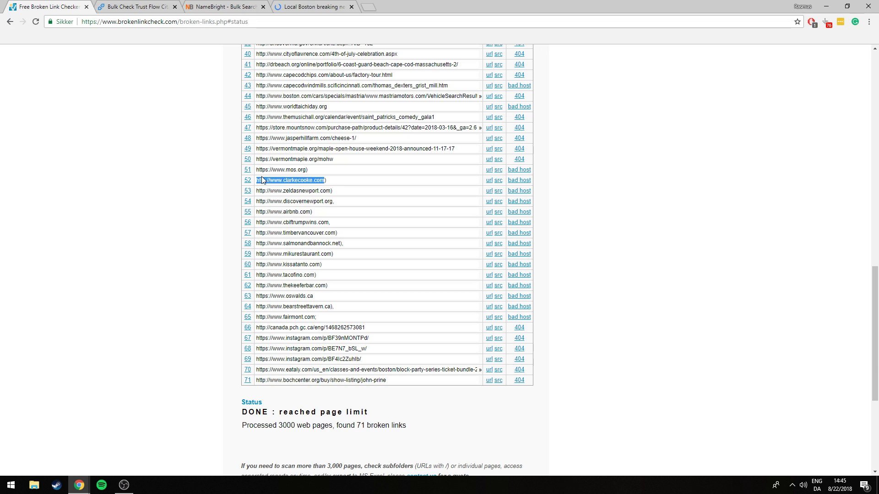
click(369, 8)
text(http://www.clarkecooke.com)
key(Return)
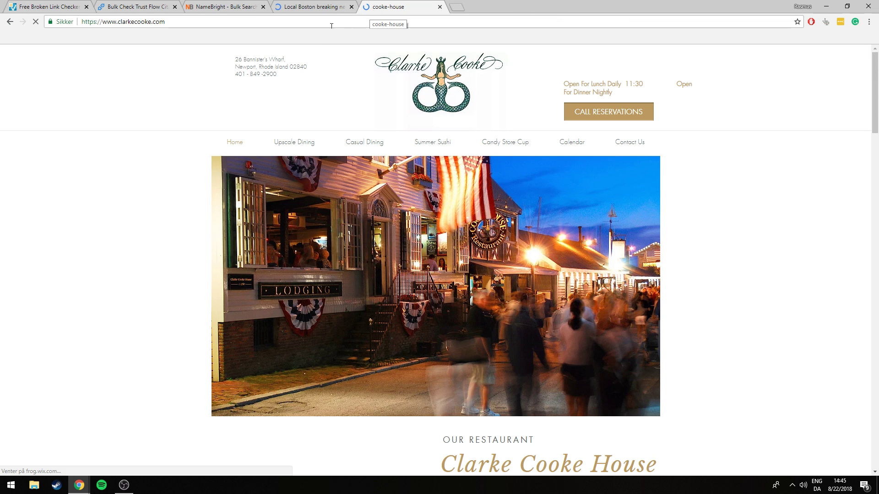
key(ctrl+w)
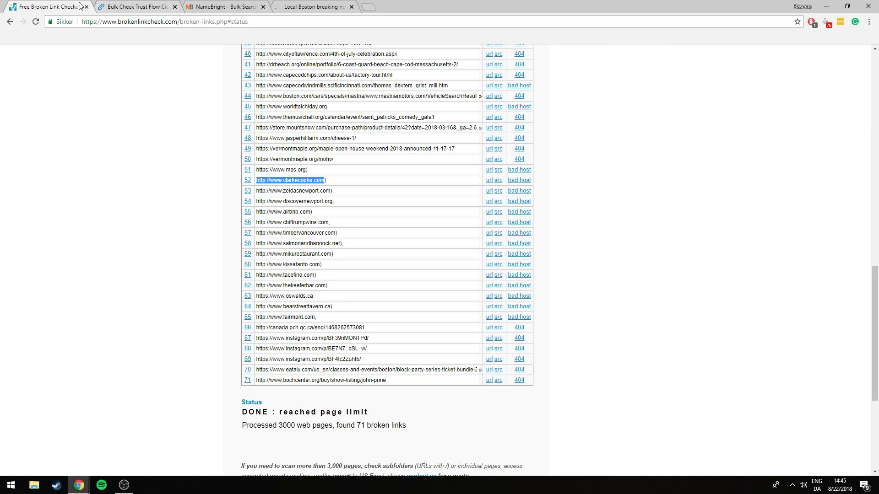
click(356, 182)
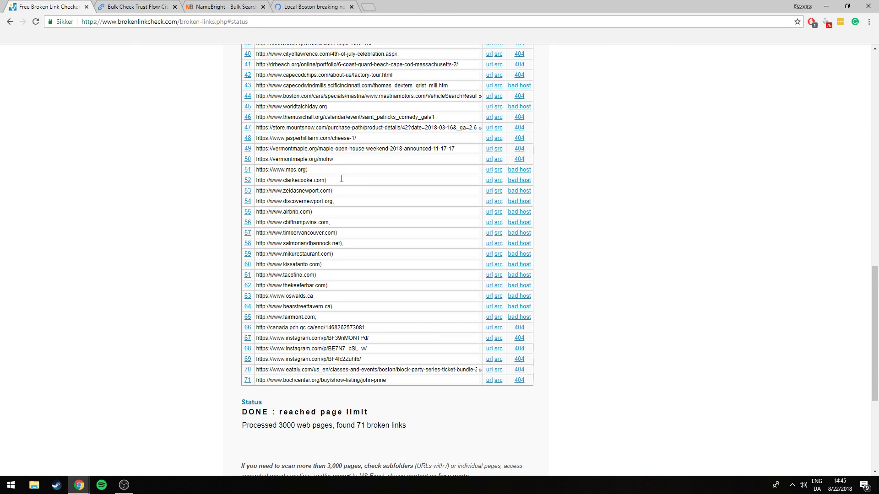
scroll(355, 220, down, 1)
scroll(321, 197, up, 1)
drag(318, 295, 263, 296)
drag(313, 296, 247, 300)
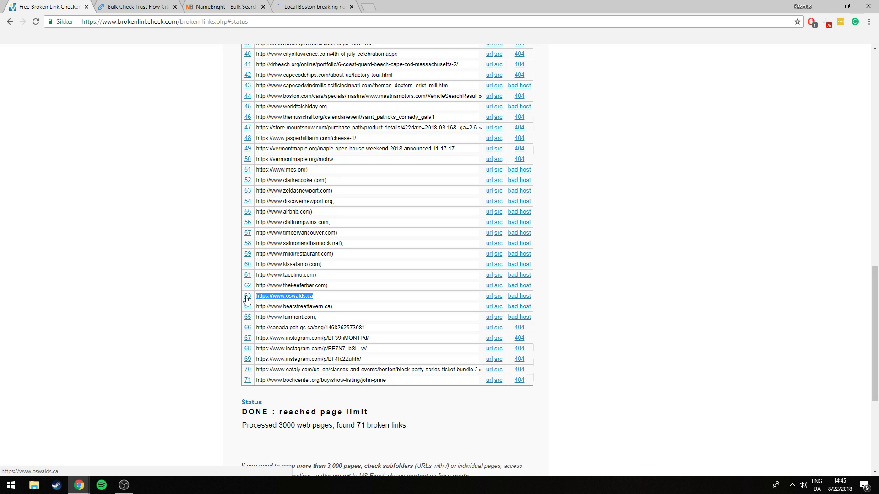
ctrl+click(247, 300)
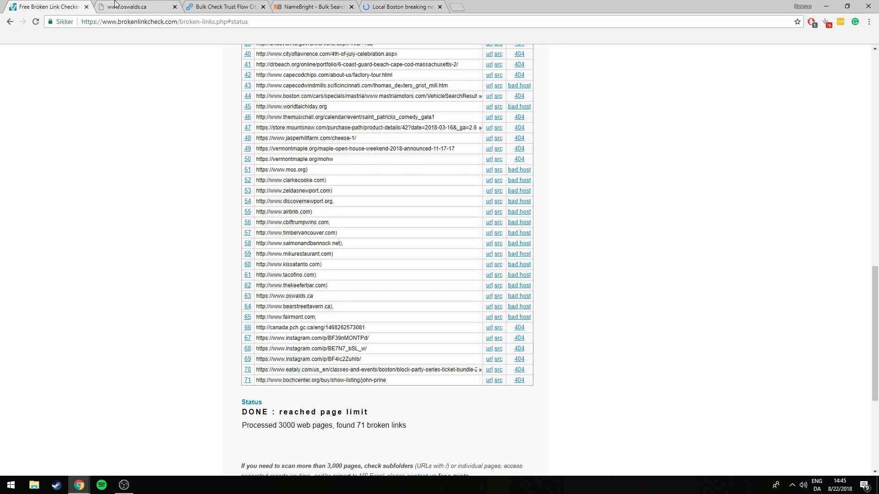
click(121, 9)
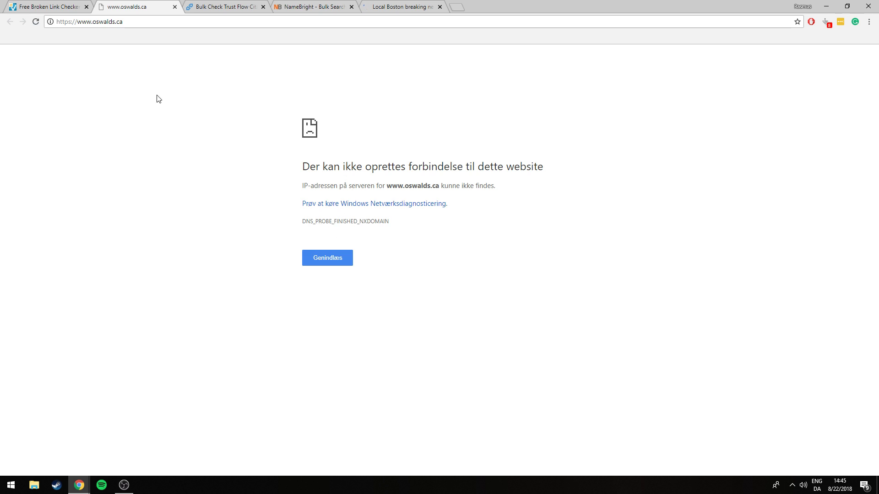
drag(135, 23, 78, 22)
key(ctrl+c)
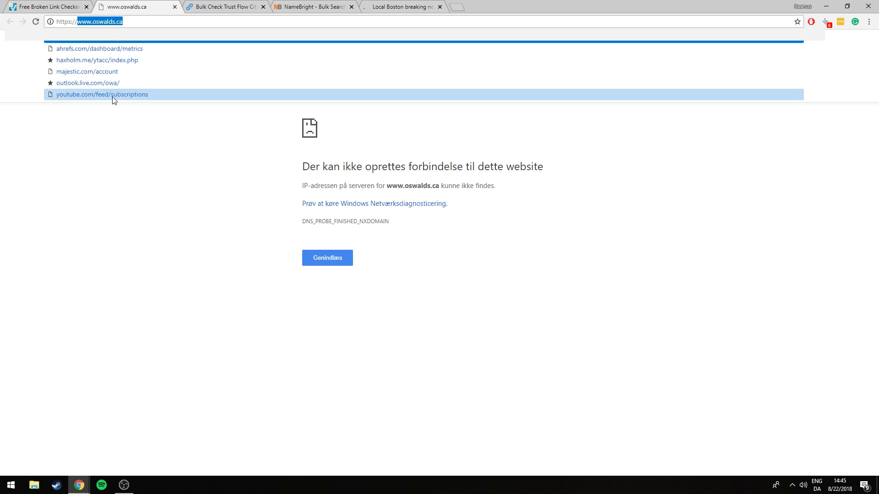
key(ctrl+w)
key(ctrl+Tab)
click(410, 100)
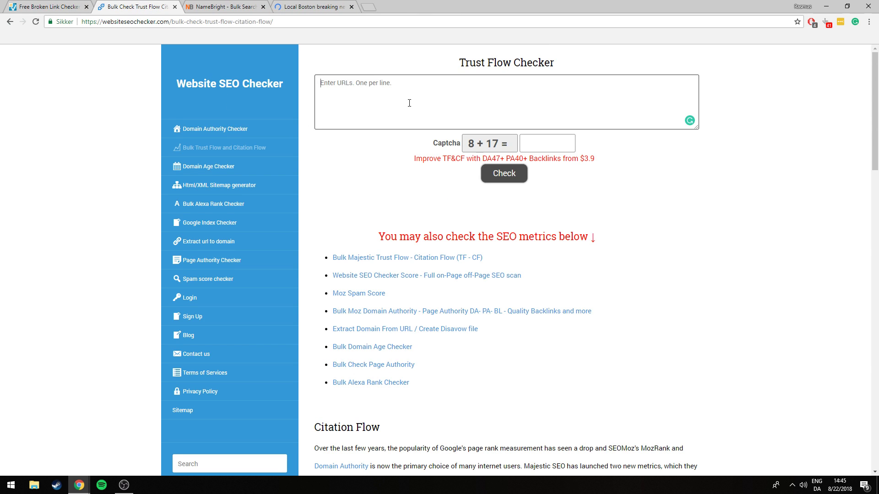
key(ctrl+v)
Open the bad-host link worldtaichiday.org from the broken-link report to check whether it loads, and close its tab
key(ctrl+shift+Tab)
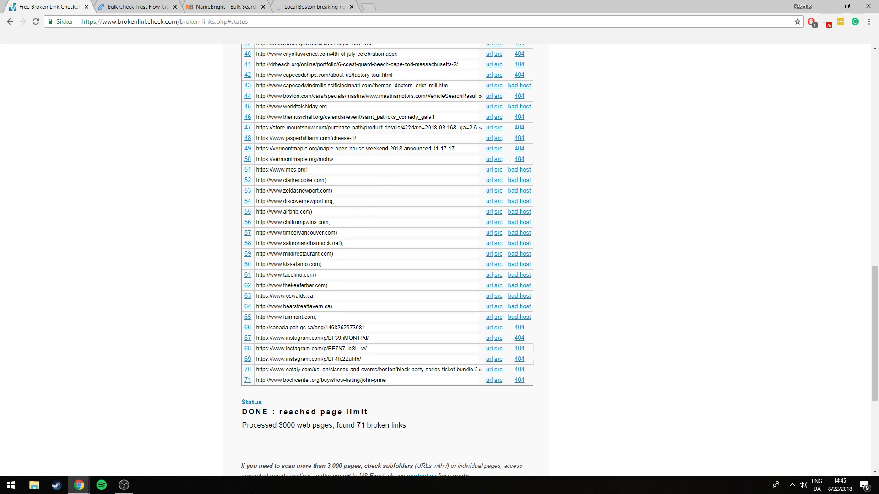
scroll(374, 223, up, 2)
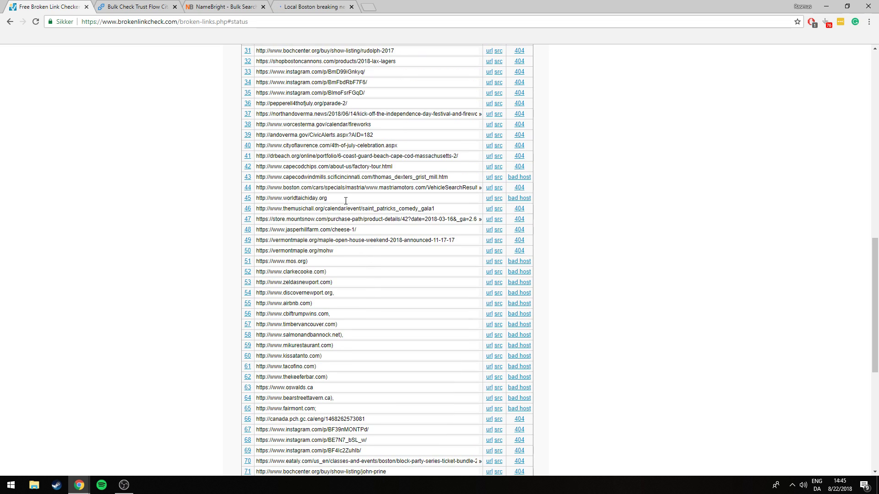
drag(328, 197, 283, 198)
click(247, 200)
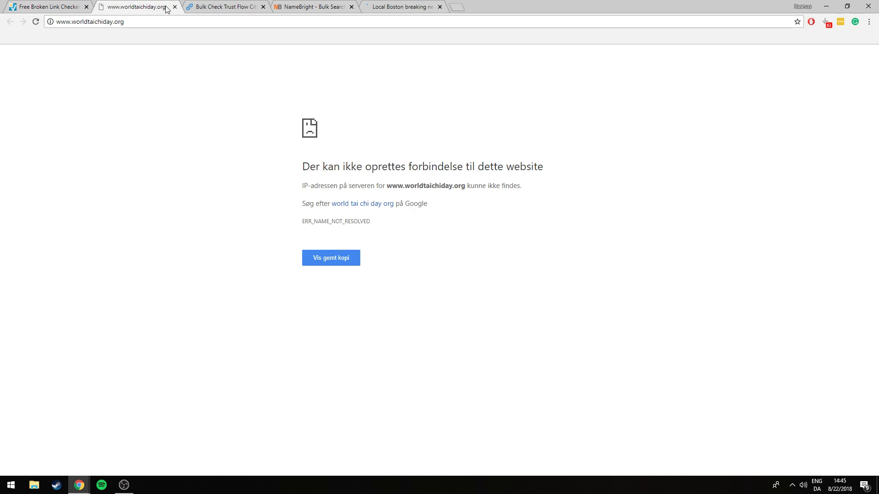
click(174, 7)
Copy worldtaichiday.org from the report and add it on a second line of the Trust Flow Checker's URL list
drag(328, 198, 285, 197)
key(ctrl+c)
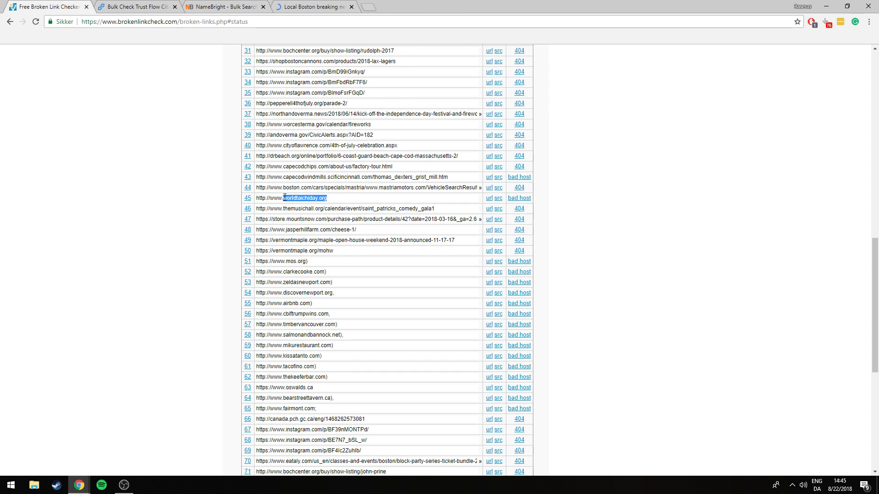
click(135, 6)
click(382, 93)
key(Return)
key(ctrl+v)
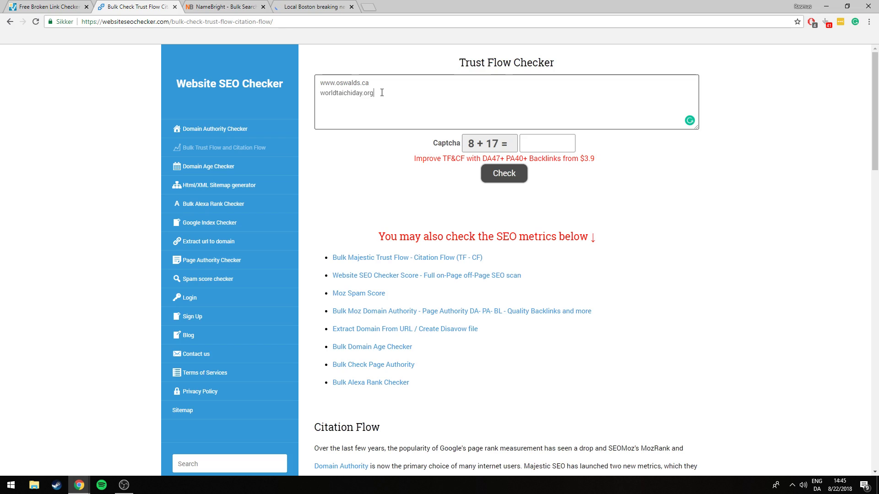
Go back to the broken-link report and look through its entries for further dead domains
click(48, 7)
scroll(357, 333, down, 2)
scroll(357, 332, up, 3)
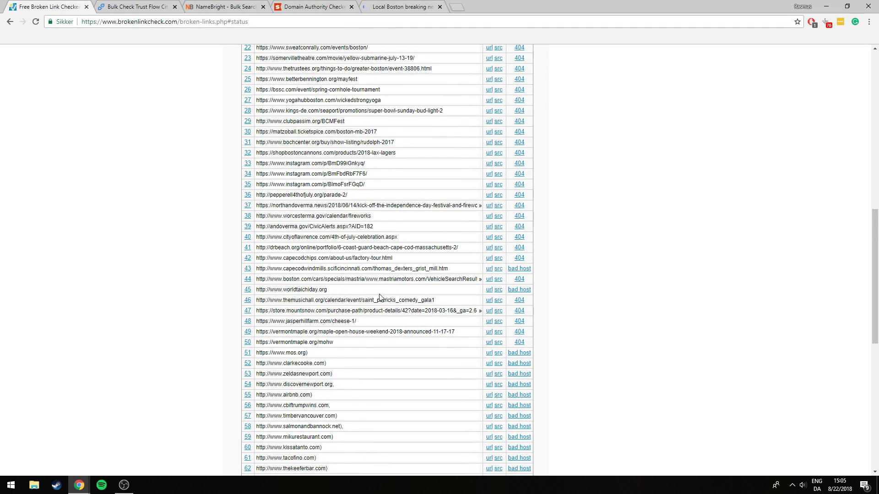
scroll(389, 251, up, 2)
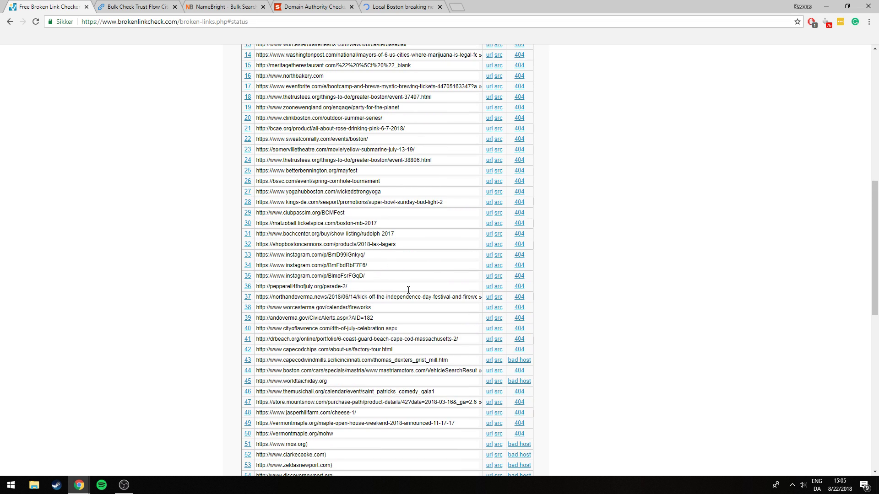
scroll(398, 275, up, 4)
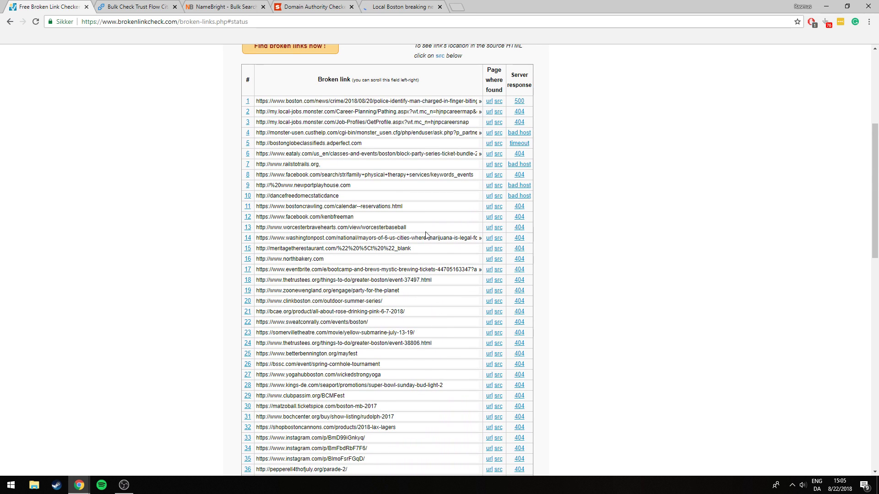
scroll(405, 161, down, 1)
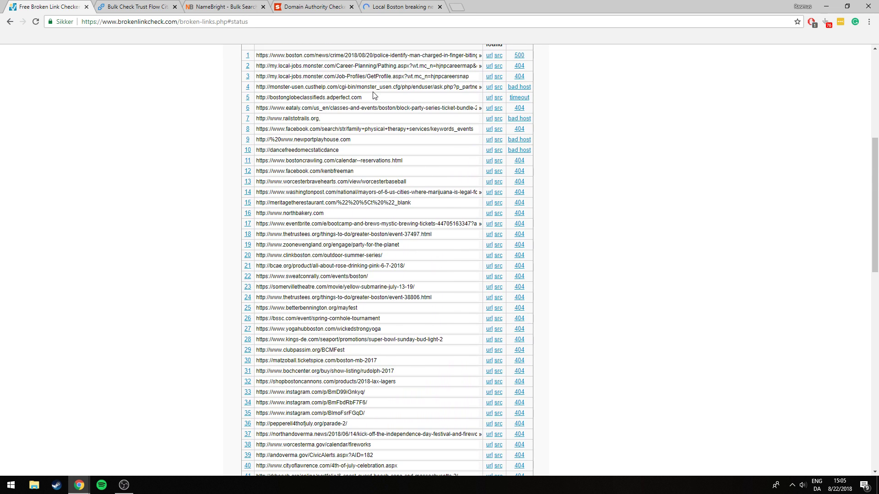
scroll(373, 99, down, 4)
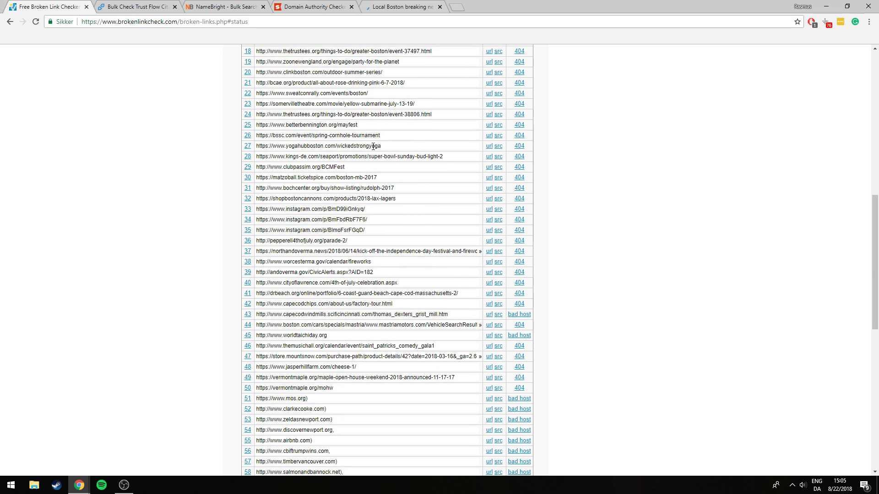
scroll(373, 149, down, 1)
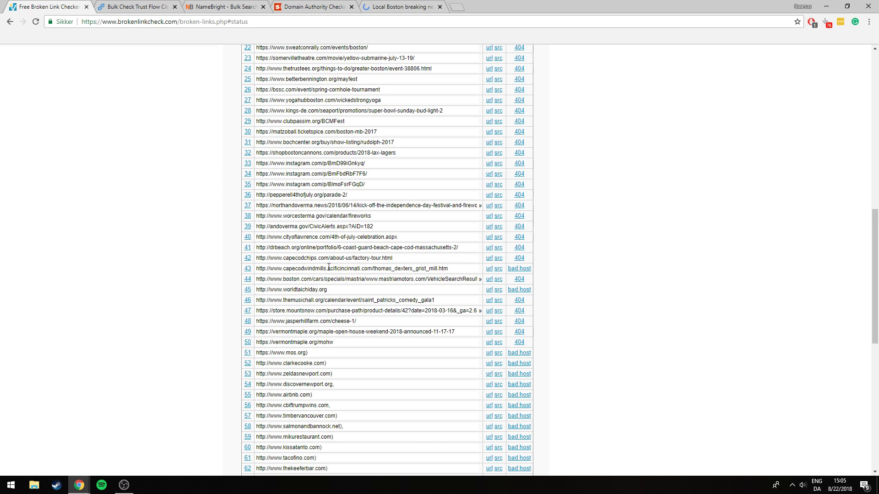
drag(327, 267, 288, 271)
drag(374, 268, 449, 272)
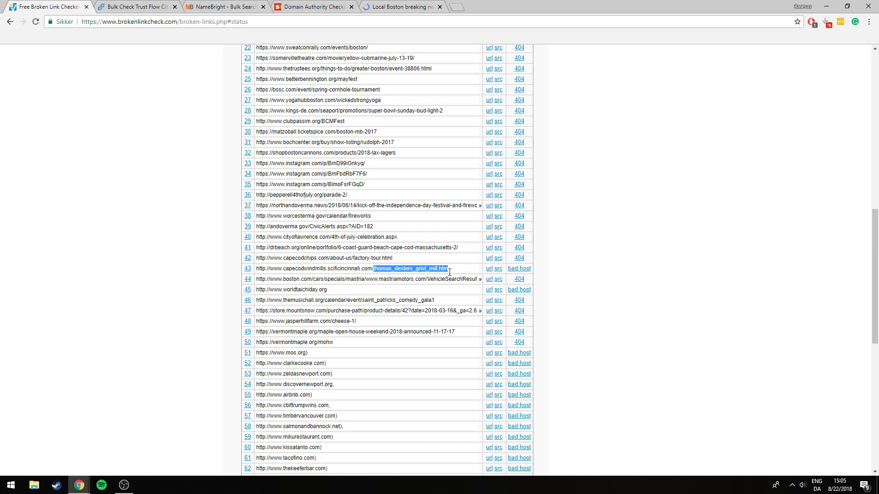
click(474, 269)
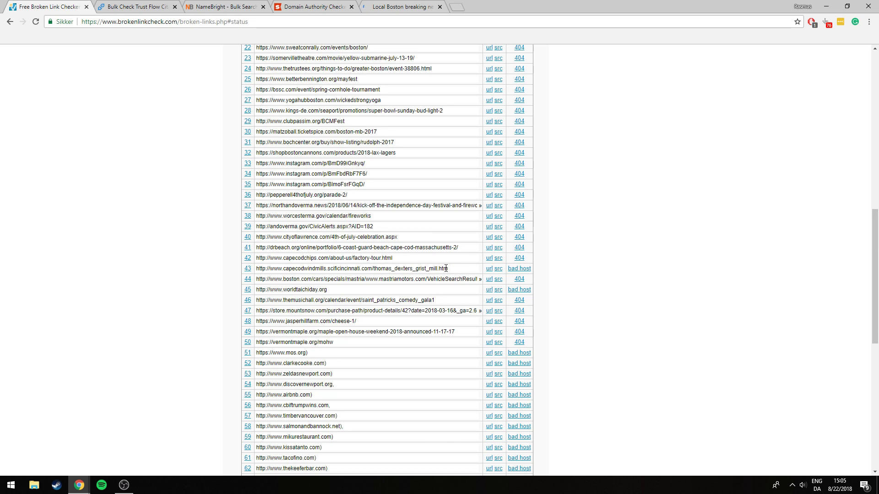
click(247, 268)
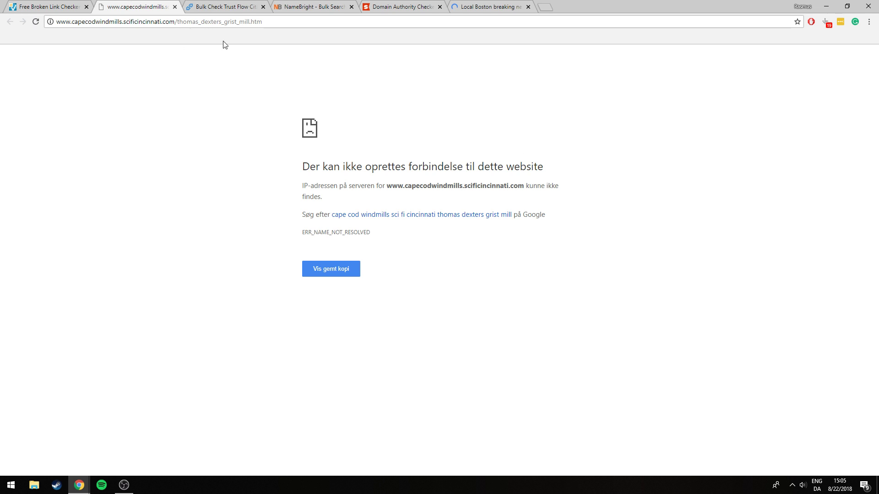
Copy scificincinnati.com from the failed page's address, close that page, and add the domain on the third line of the Trust Flow Checker's URL list
drag(174, 21, 124, 17)
key(ctrl+c)
drag(264, 22, 72, 21)
key(ctrl+w)
click(137, 7)
click(411, 101)
key(ctrl+v)
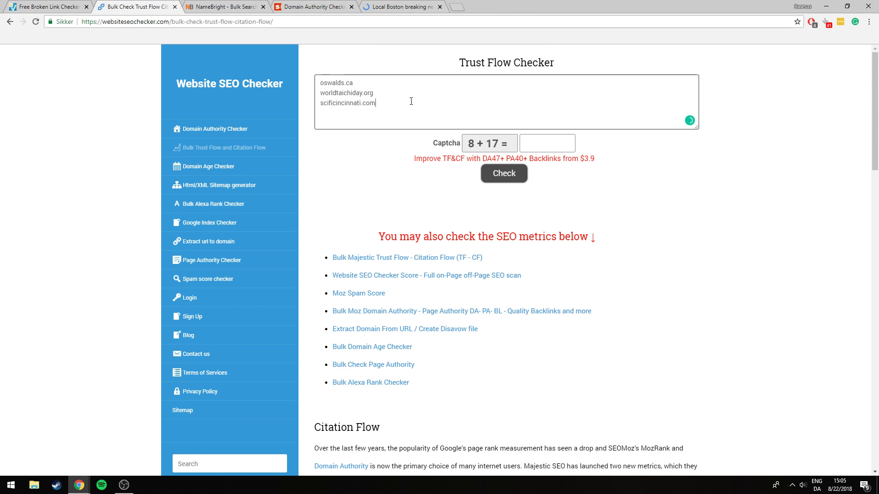
Return to the broken-link report and examine the remaining bad-host entries down to the end of the table
key(ctrl+shift+Tab)
scroll(357, 180, down, 5)
scroll(357, 180, down, 2)
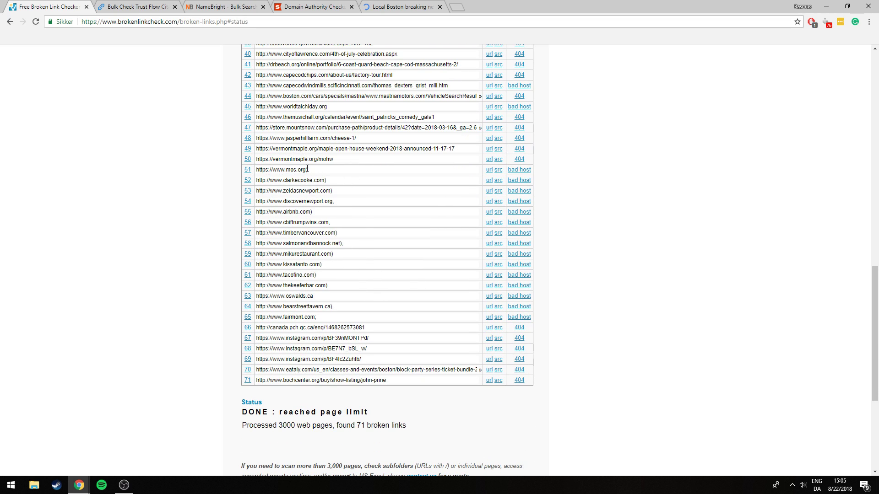
drag(326, 180, 329, 181)
scroll(346, 204, down, 3)
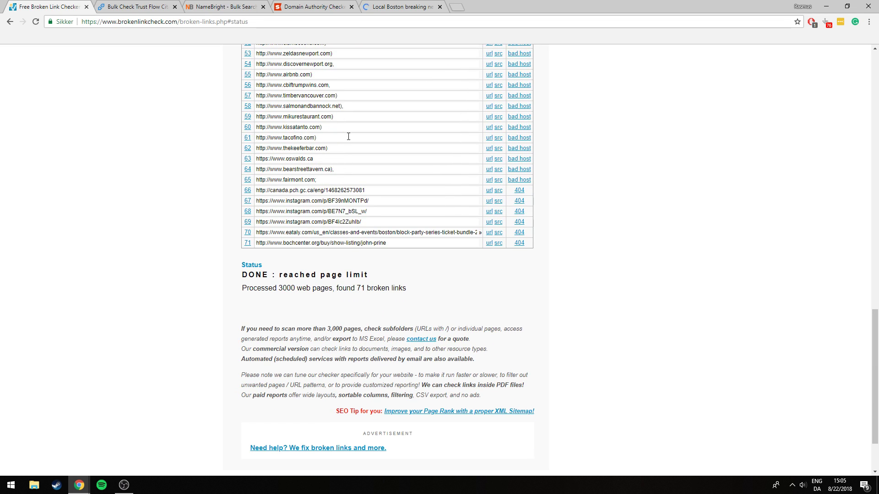
scroll(357, 118, up, 1)
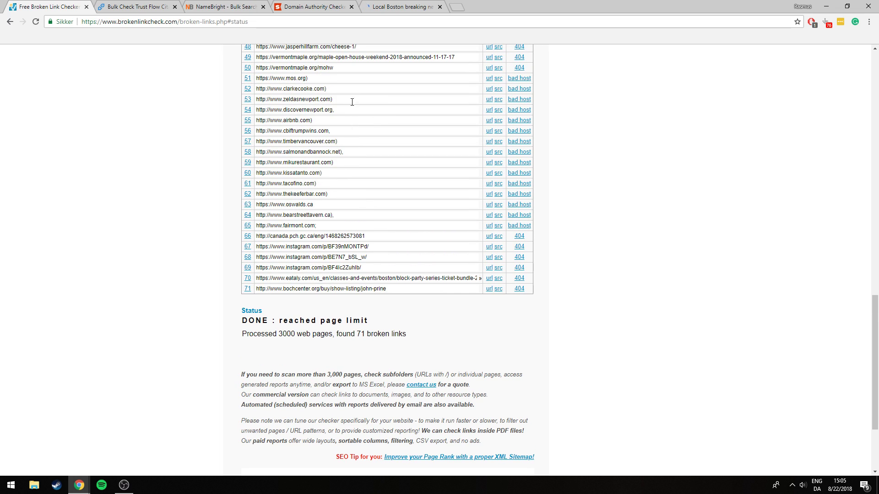
scroll(333, 193, up, 2)
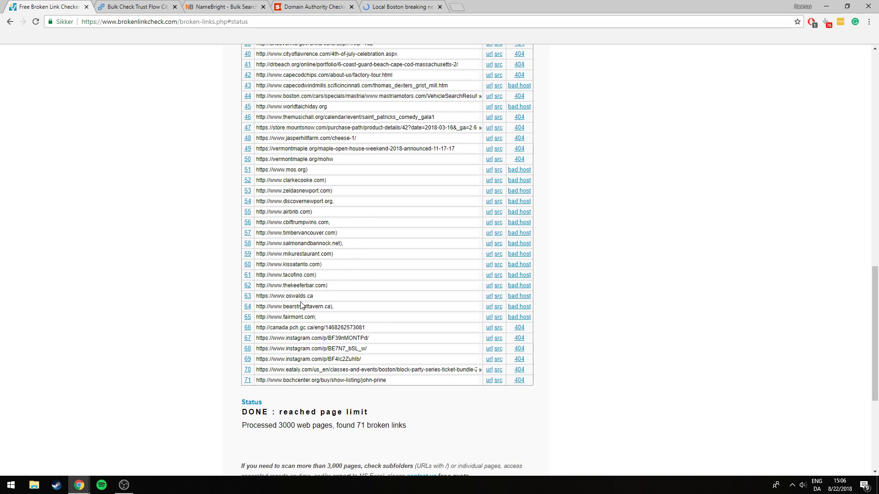
Open the boston.com page where the oswalds.ca broken link was found and dismiss its cookie consent notice
drag(334, 295, 259, 295)
click(295, 295)
middle_click(491, 300)
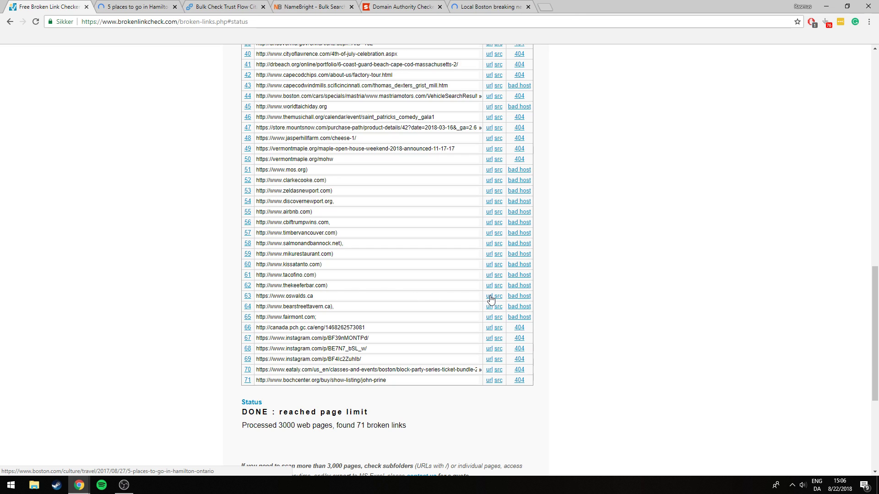
click(135, 7)
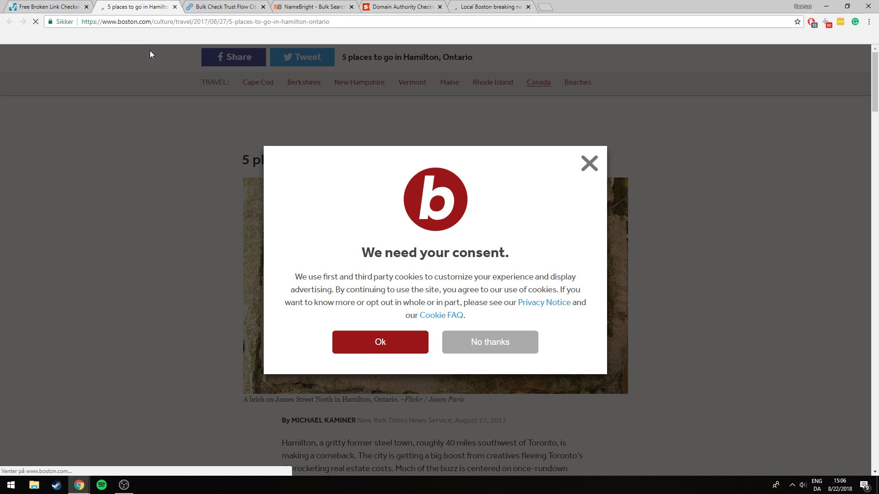
click(593, 162)
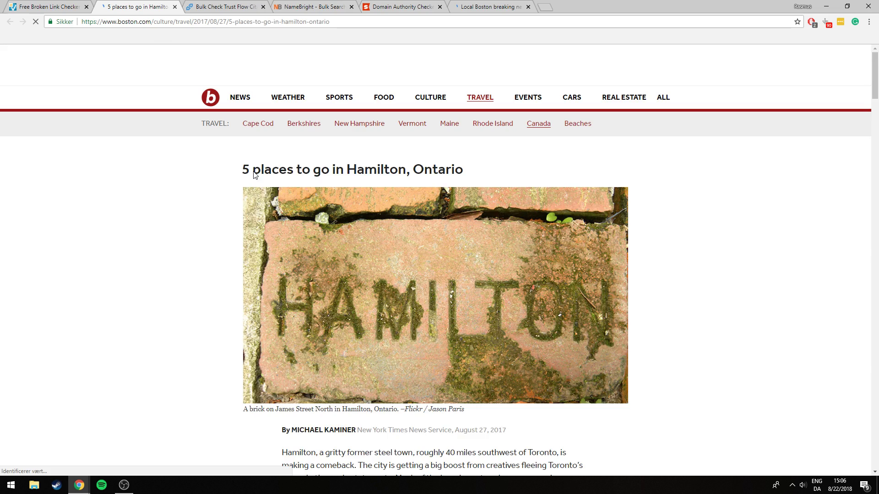
Find the Oswald's Gallery paragraph in the article and examine the text around its oswalds.ca link
scroll(253, 174, down, 10)
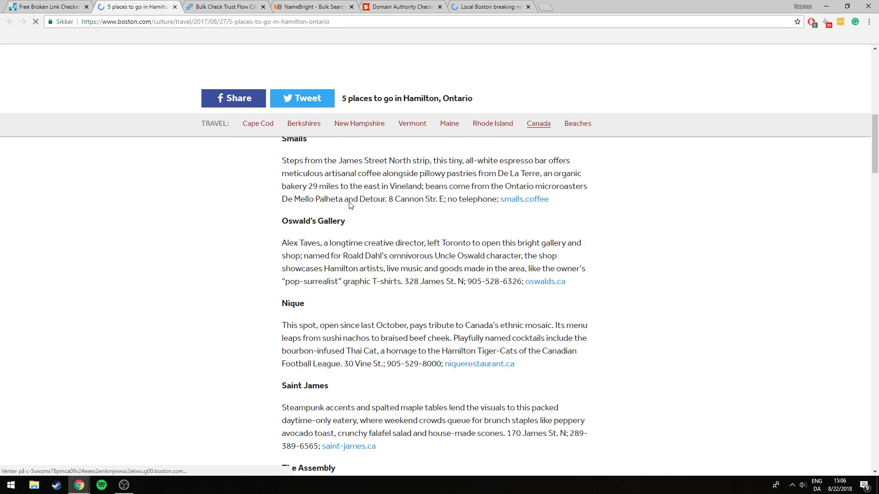
scroll(349, 203, down, 2)
scroll(350, 203, up, 1)
click(589, 163)
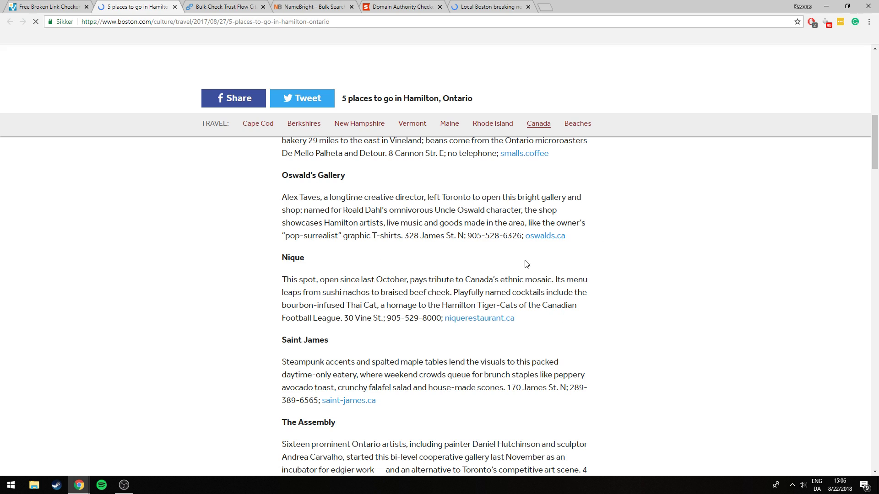
drag(597, 241, 277, 192)
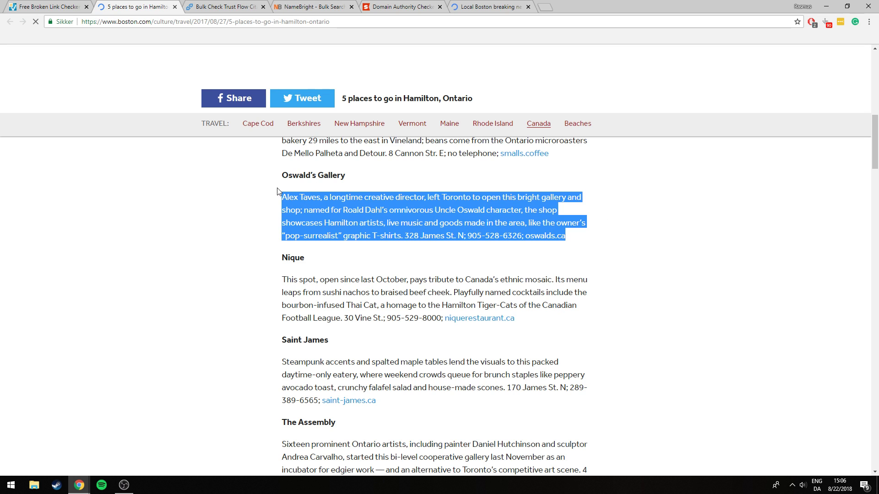
click(417, 221)
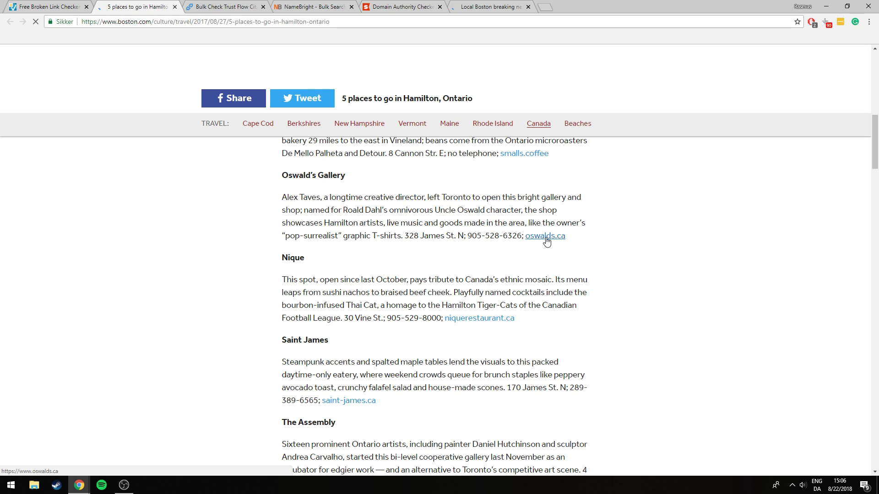
Inspect the oswalds.ca link's HTML code, then close the developer tools and the article
right_click(526, 234)
click(558, 328)
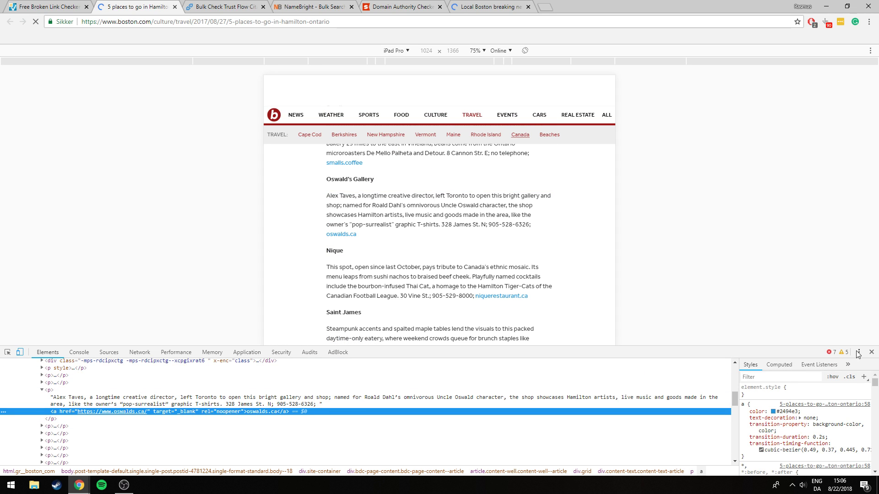
click(872, 352)
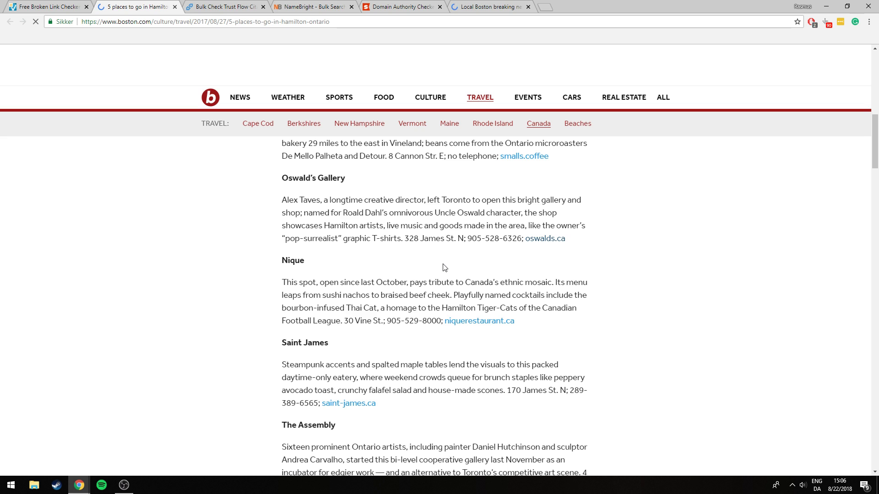
key(ctrl+w)
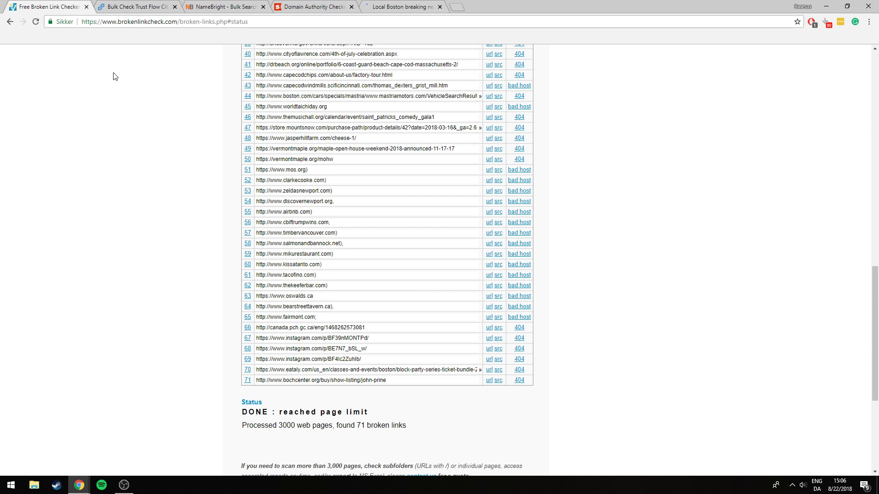
Review the collected domains in the Trust Flow Checker and look over the whole broken-link report again
click(133, 7)
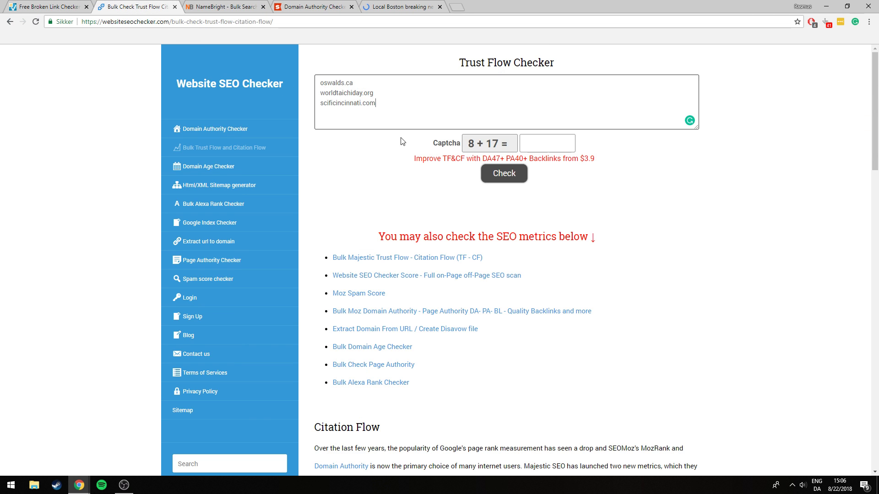
click(58, 6)
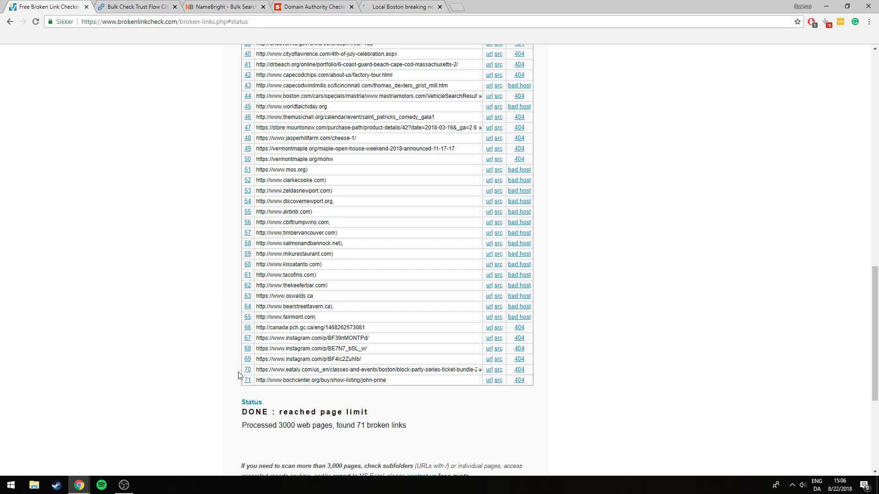
scroll(281, 390, up, 15)
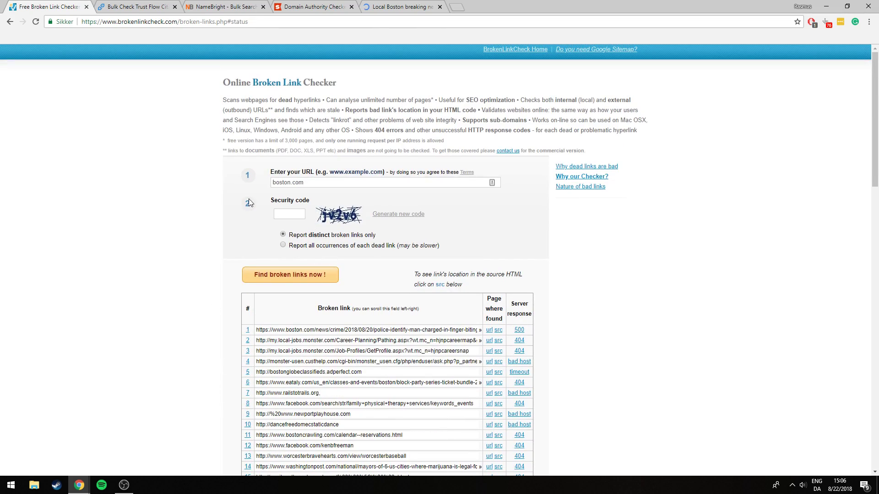
scroll(287, 203, down, 15)
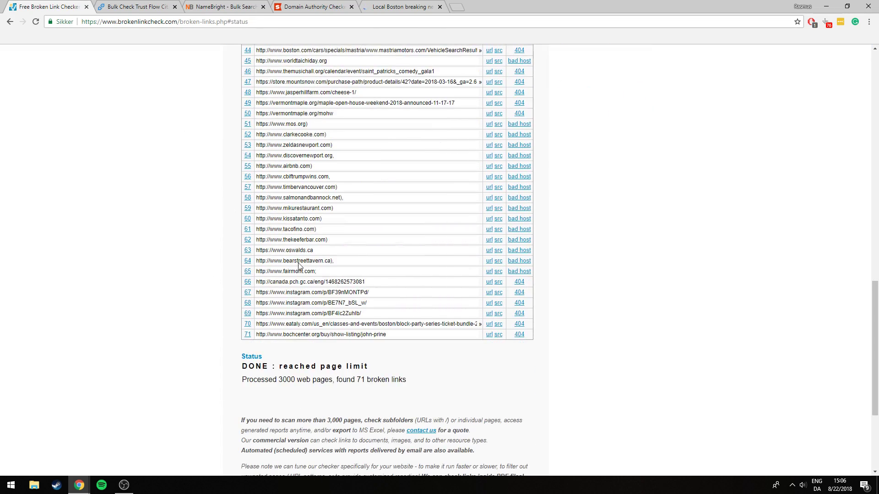
Copy the three collected domains from the Trust Flow Checker and run a NameBright bulk availability search on them
key(ctrl+Tab)
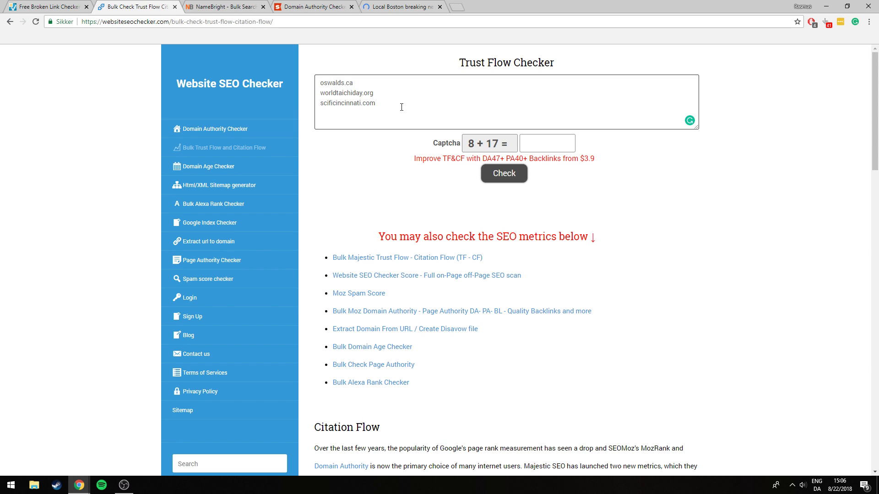
drag(402, 109, 300, 69)
key(ctrl+c)
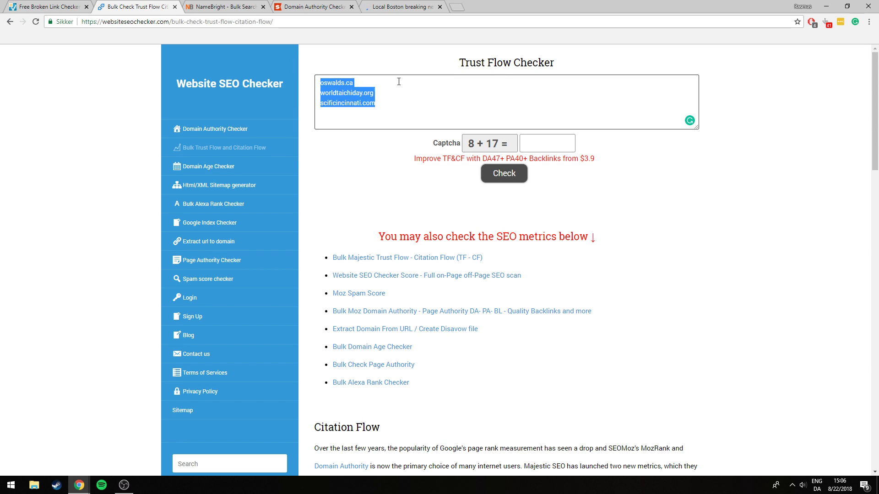
click(234, 10)
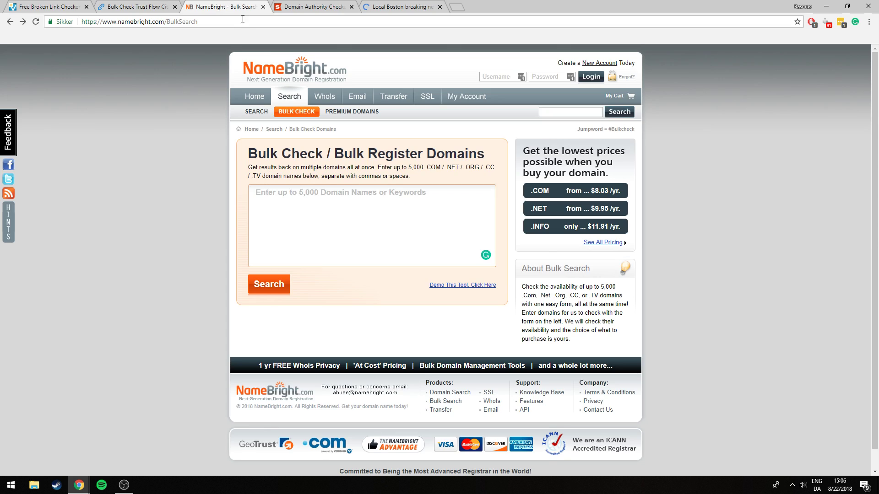
click(295, 218)
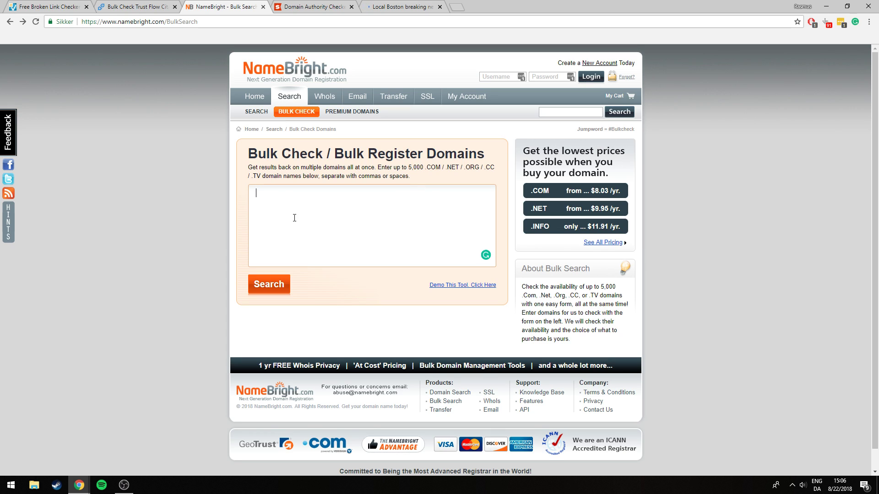
key(ctrl+v)
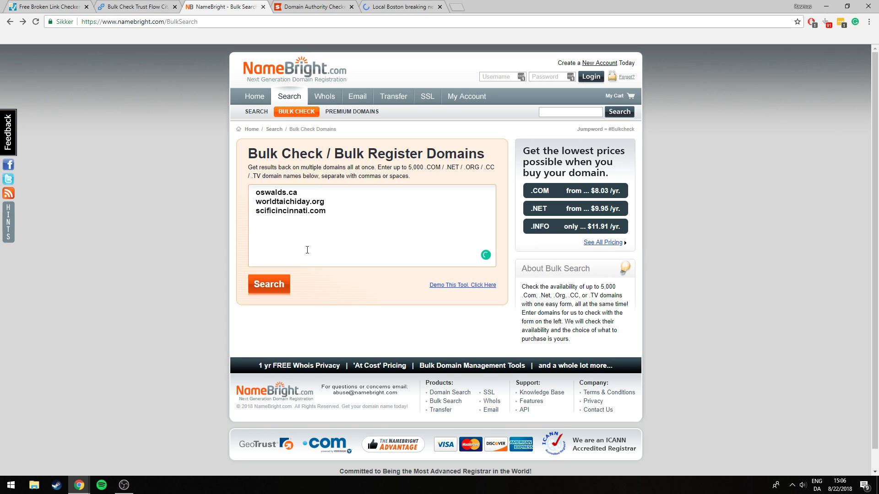
click(264, 285)
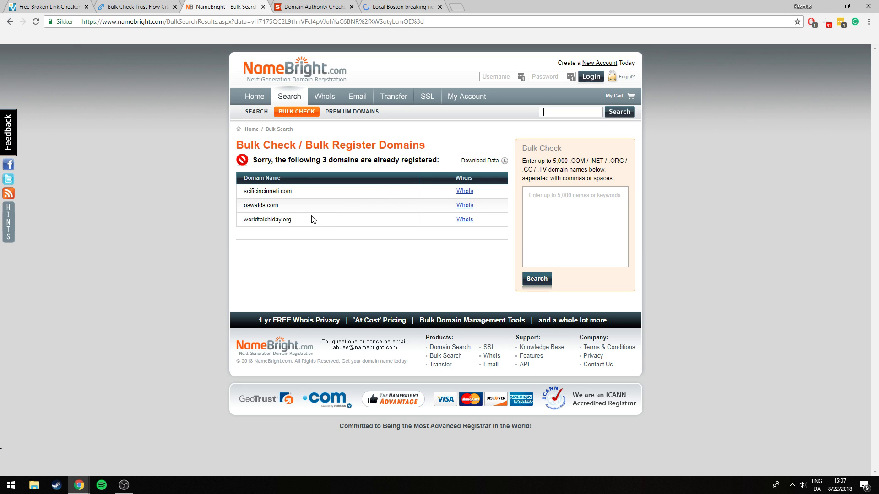
Compare the oswalds entry in the NameBright results with the domain collected in the Trust Flow Checker
click(154, 7)
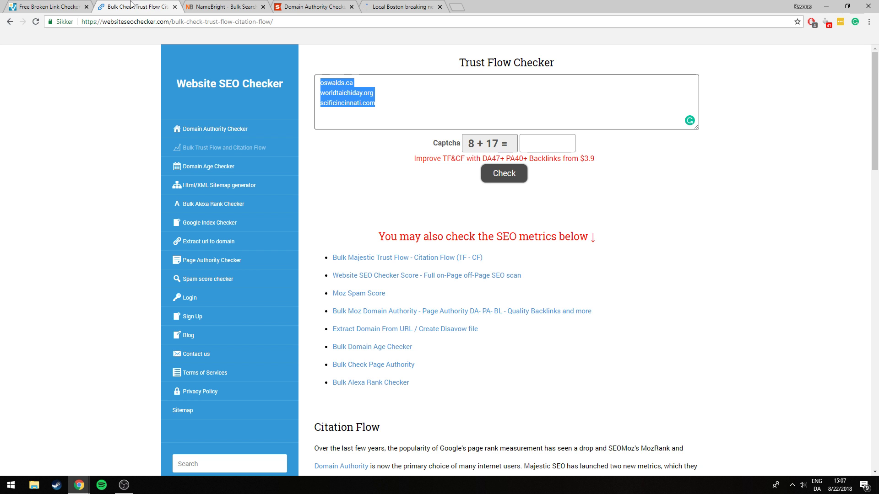
click(201, 7)
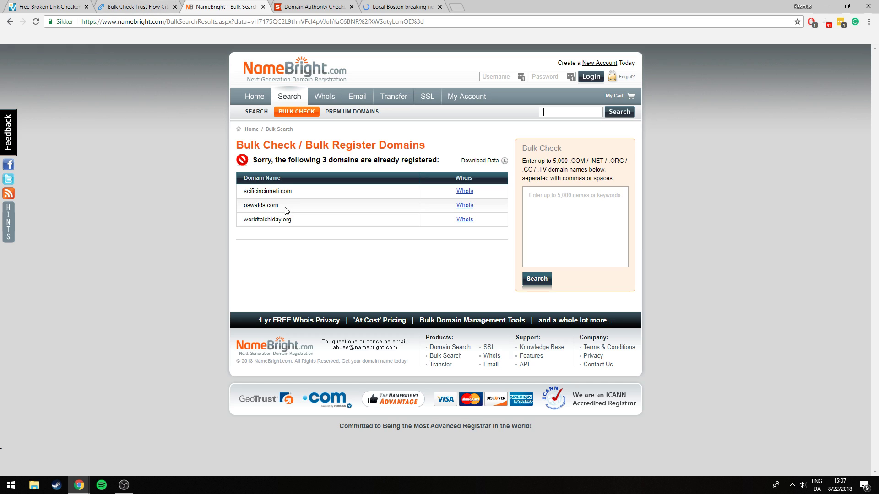
drag(284, 206, 248, 207)
Copy the domain oswalds.ca from the Trust Flow Checker's domain list
click(158, 8)
drag(364, 83, 308, 85)
key(ctrl+c)
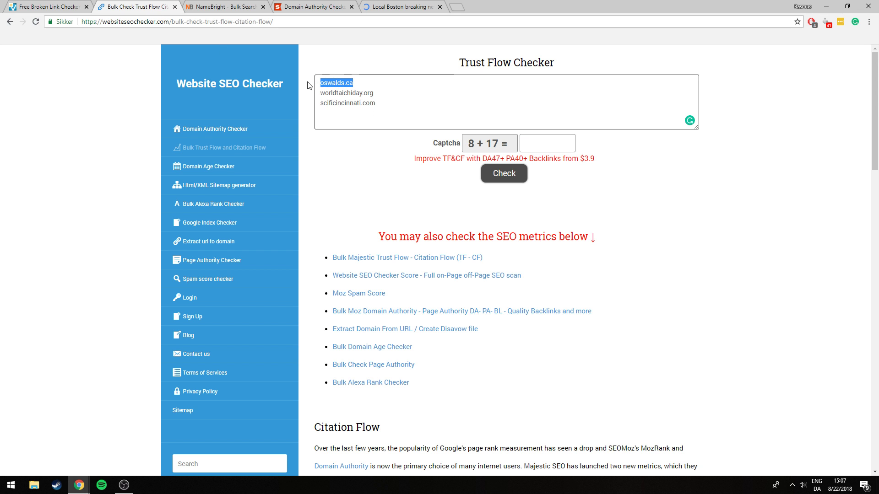
Search Google for ".ca registrar" in a new tab and open the CIRA site, Canada's official registry
key(ctrl+t)
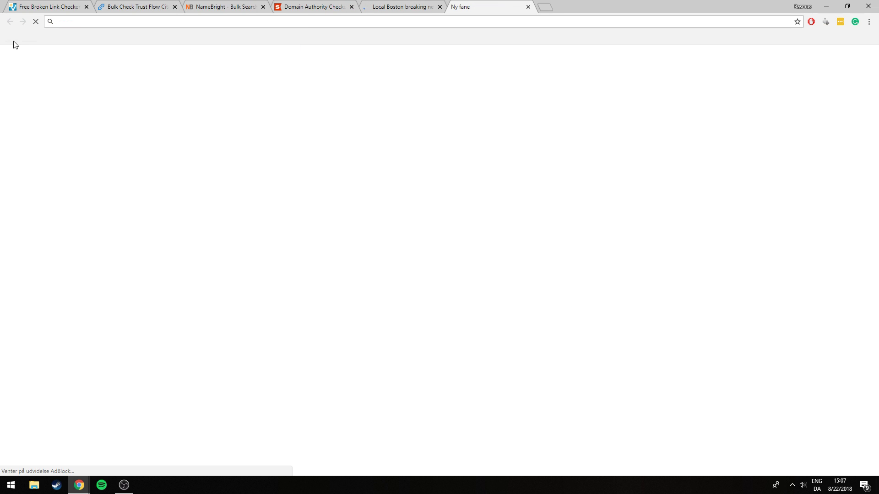
text(.ca regi)
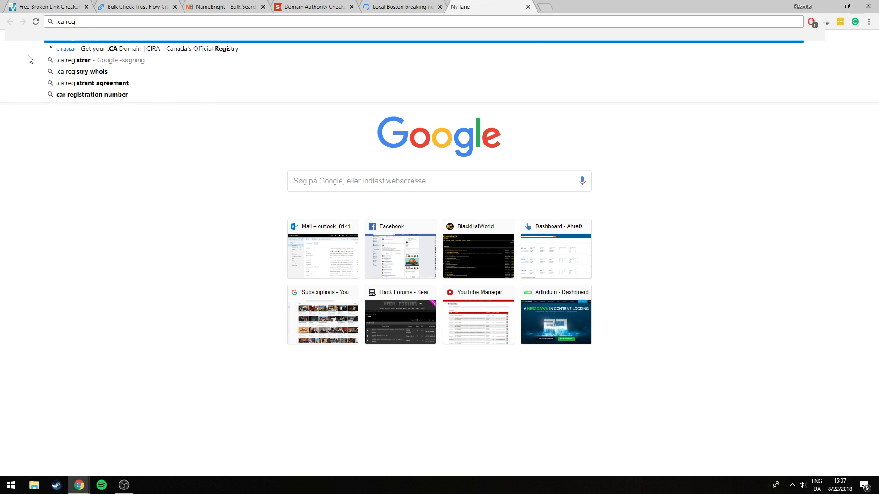
text(strara)
key(Return)
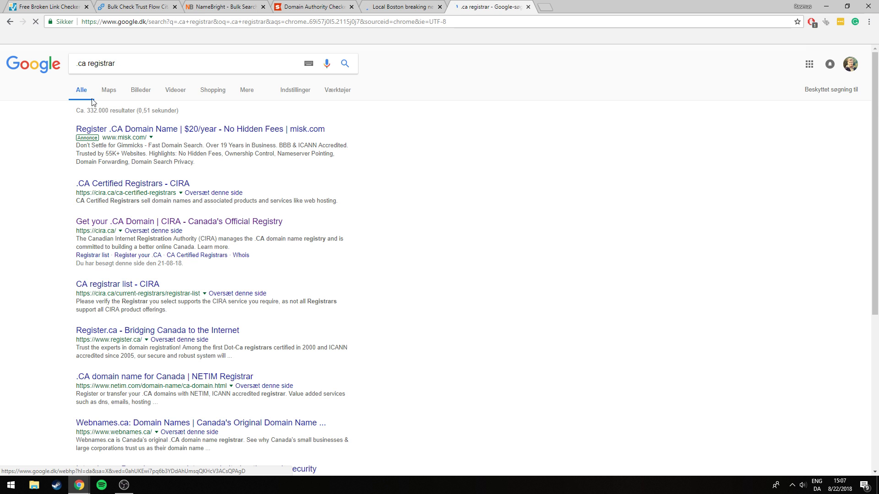
click(142, 223)
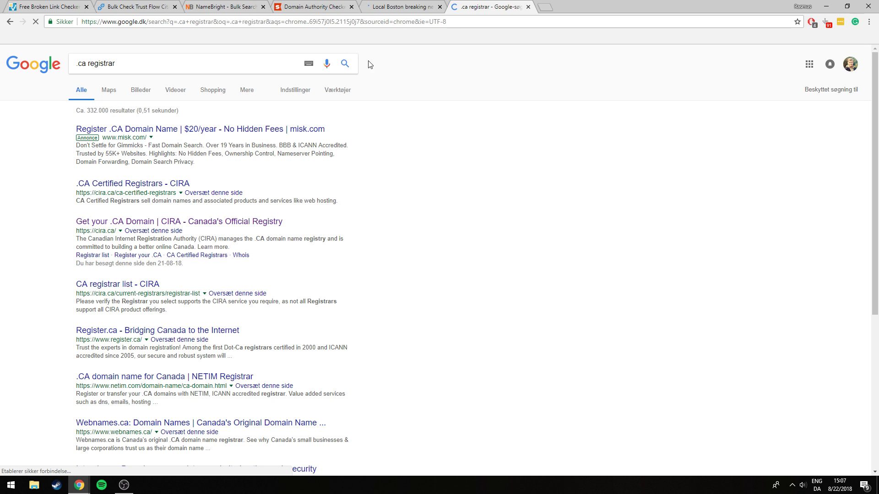
Run a .CA domain availability search for oswalds.ca on the CIRA site
click(156, 3)
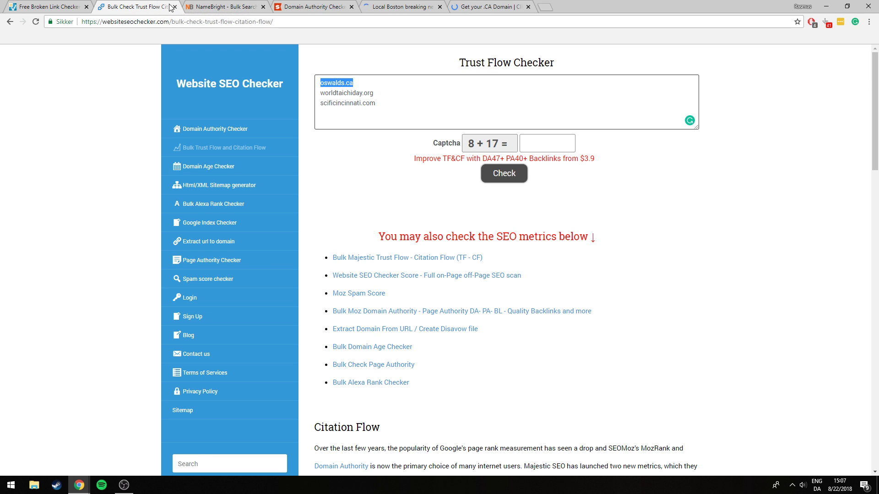
click(359, 86)
click(490, 7)
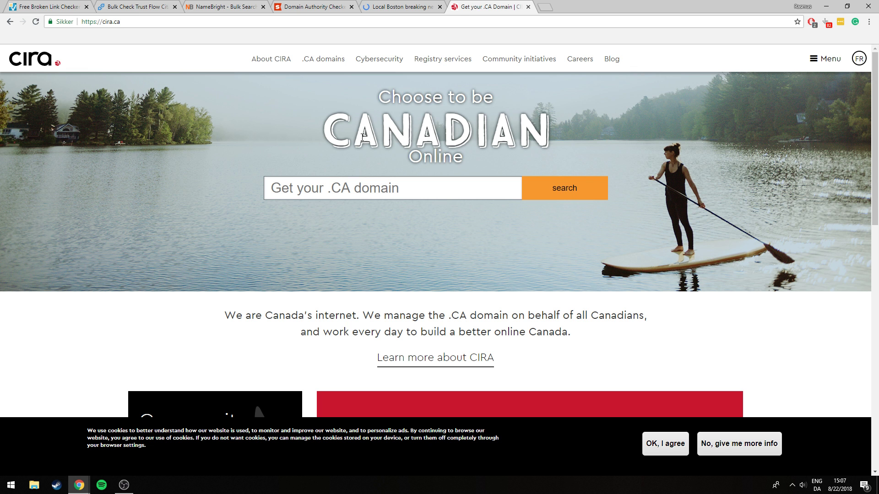
key(ctrl+v)
key(Return)
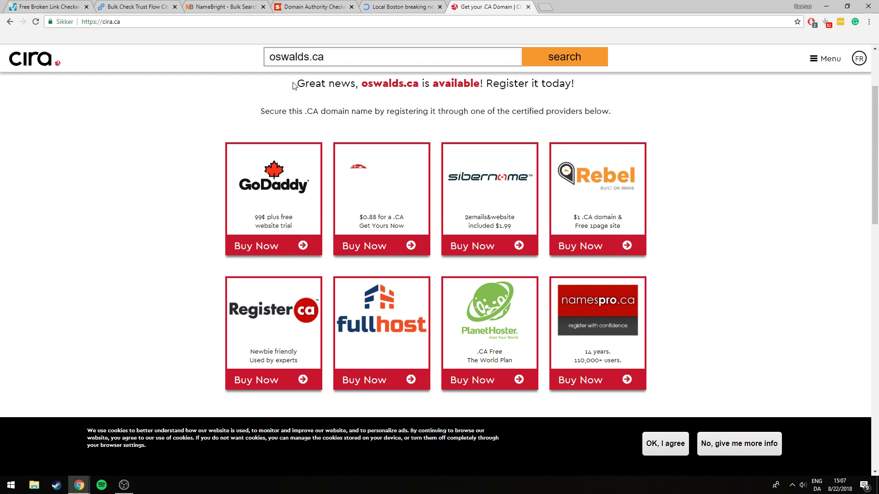
Read the CIRA availability result for oswalds.ca and compare it with the NameBright bulk check results
drag(297, 83, 353, 84)
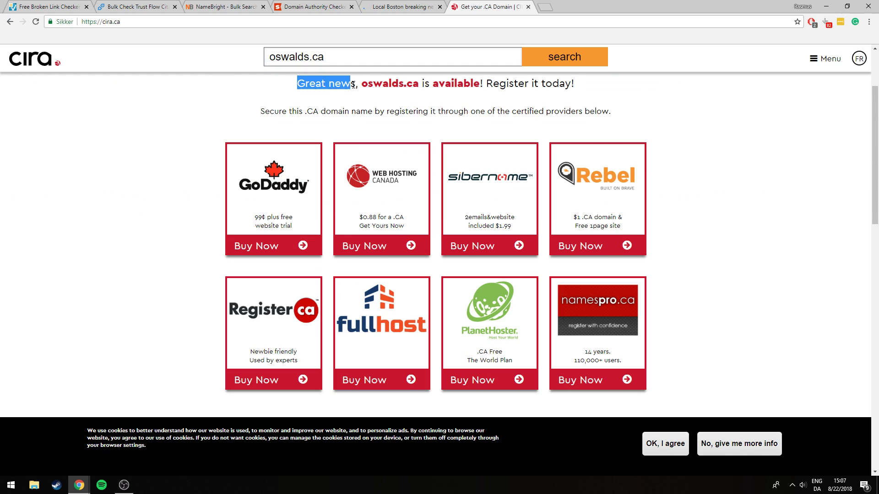
click(364, 83)
drag(359, 83, 419, 83)
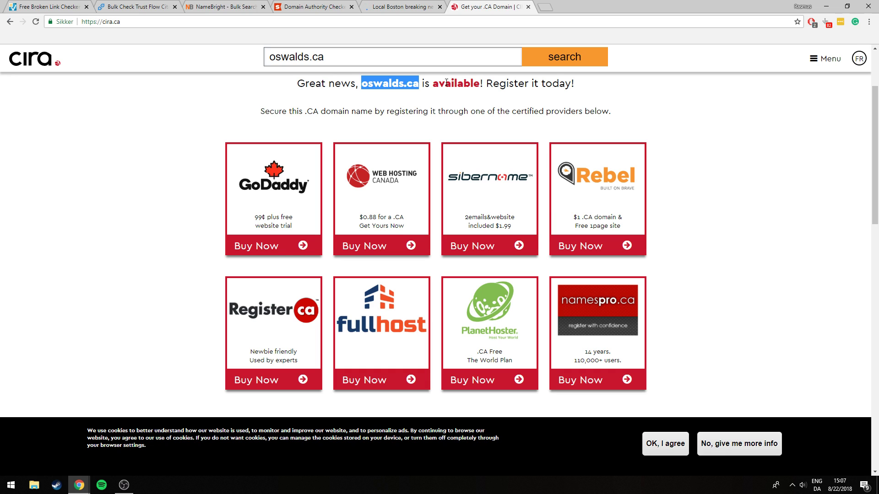
click(305, 6)
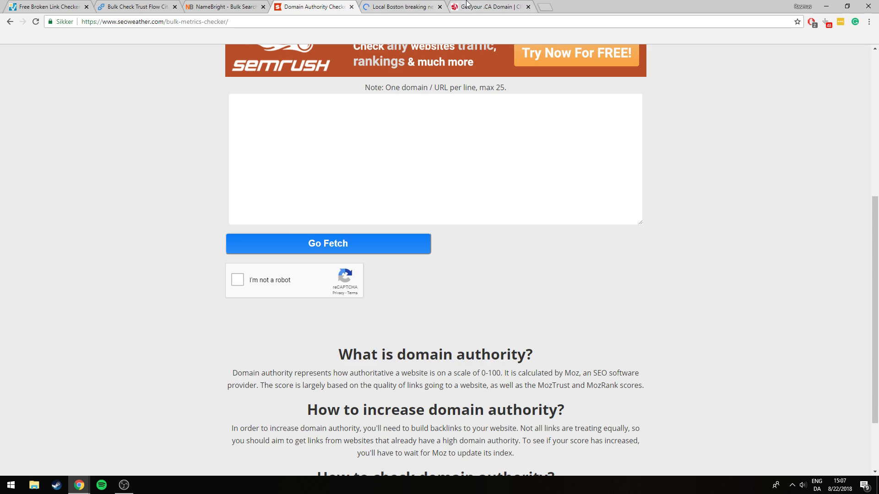
click(376, 4)
click(486, 6)
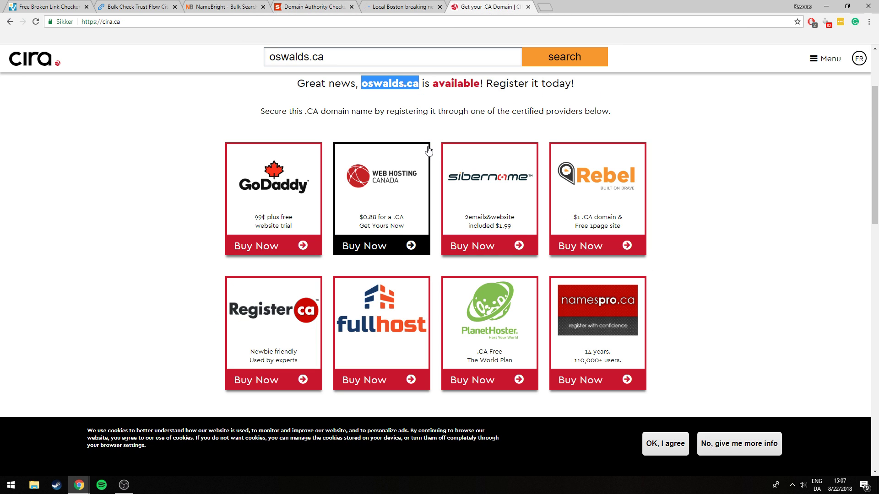
click(408, 6)
click(475, 3)
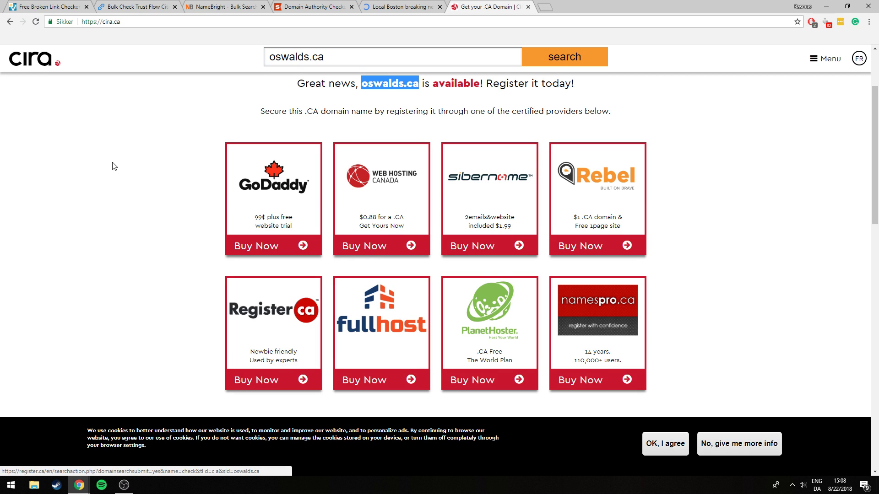
scroll(114, 166, up, 3)
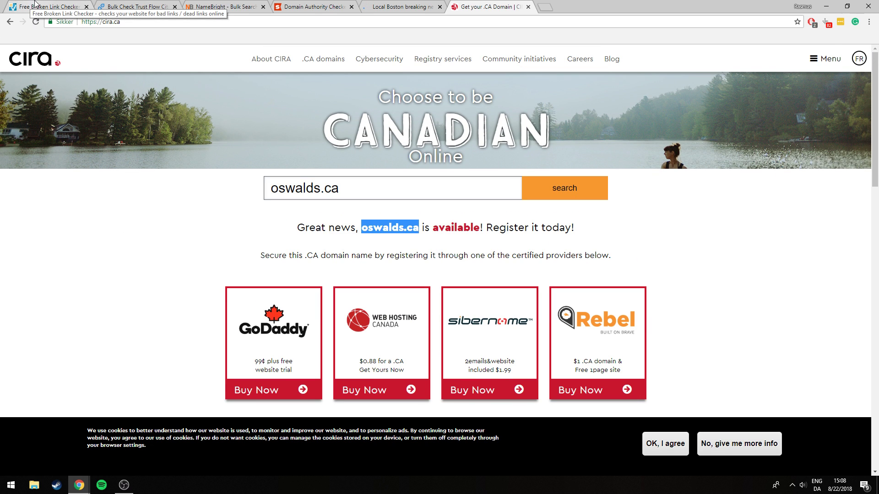
click(224, 6)
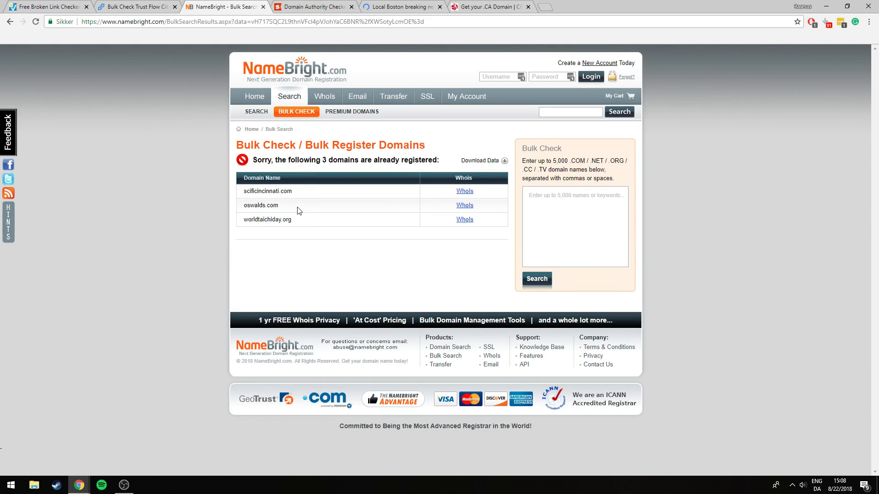
Replace the Trust Flow Checker's domain list with only oswalds.ca, copied from the CIRA search
click(487, 6)
drag(362, 177, 183, 169)
key(ctrl+c)
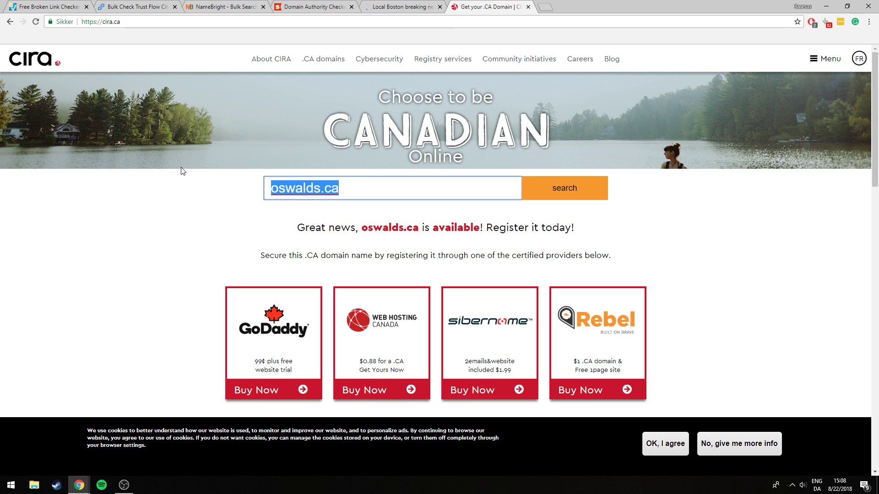
click(137, 7)
key(ctrl+a)
key(ctrl+v)
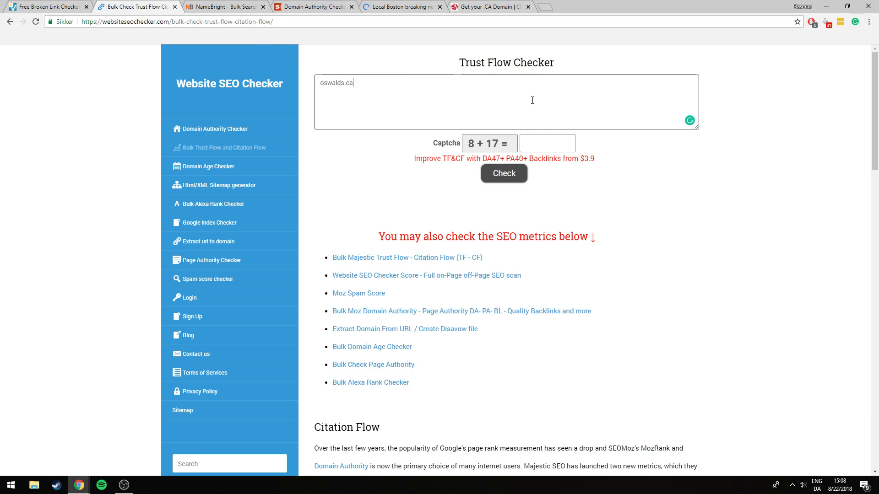
Try to run the Trust Flow check on oswalds.ca with 23 as the captcha answer and look for the results
click(531, 141)
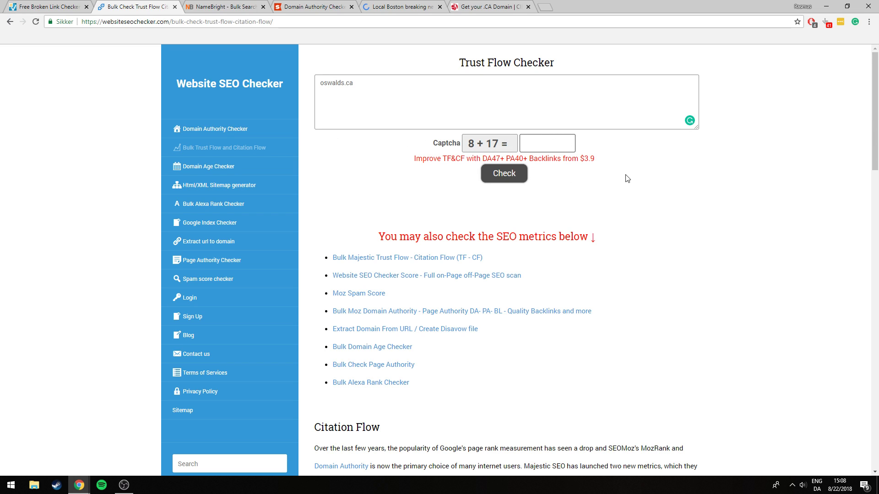
text(23)
click(519, 179)
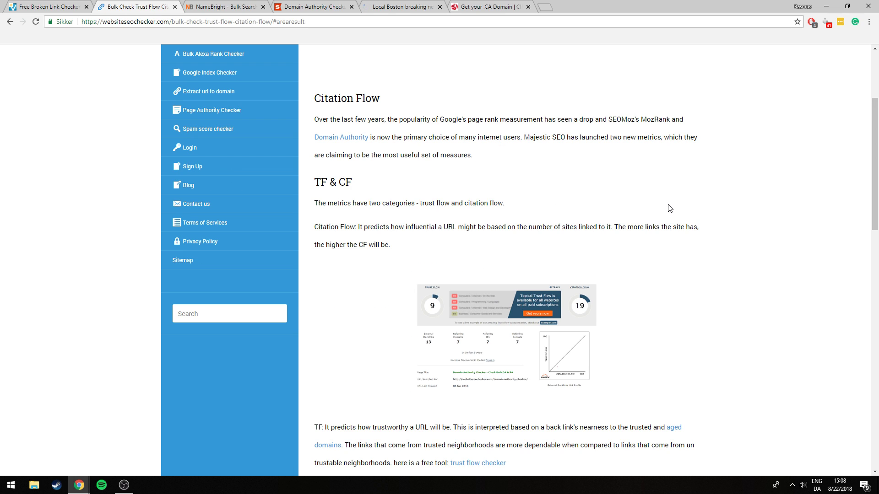
scroll(669, 208, up, 1)
scroll(667, 208, down, 7)
scroll(664, 200, up, 4)
scroll(664, 200, up, 1)
scroll(663, 196, up, 2)
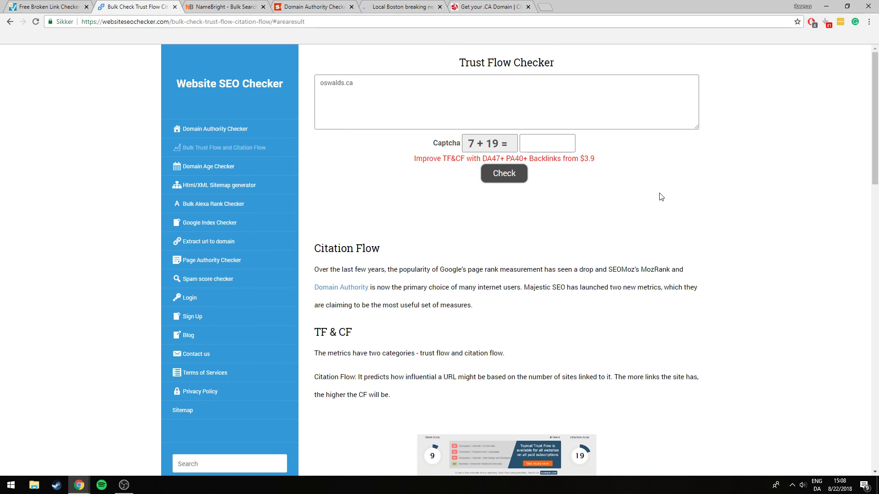
scroll(661, 194, down, 15)
scroll(636, 176, down, 6)
scroll(595, 179, up, 20)
Answer the captcha with 26 and run the Trust Flow check on oswalds.ca
click(572, 145)
text(26)
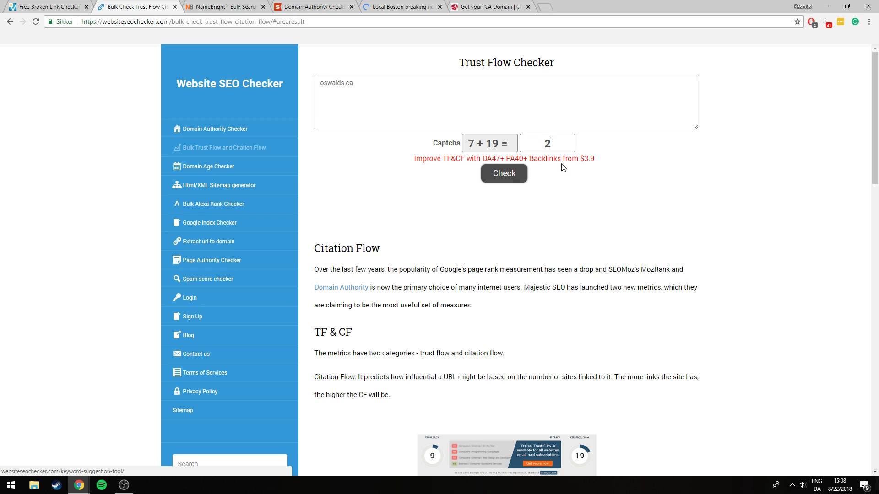
click(506, 174)
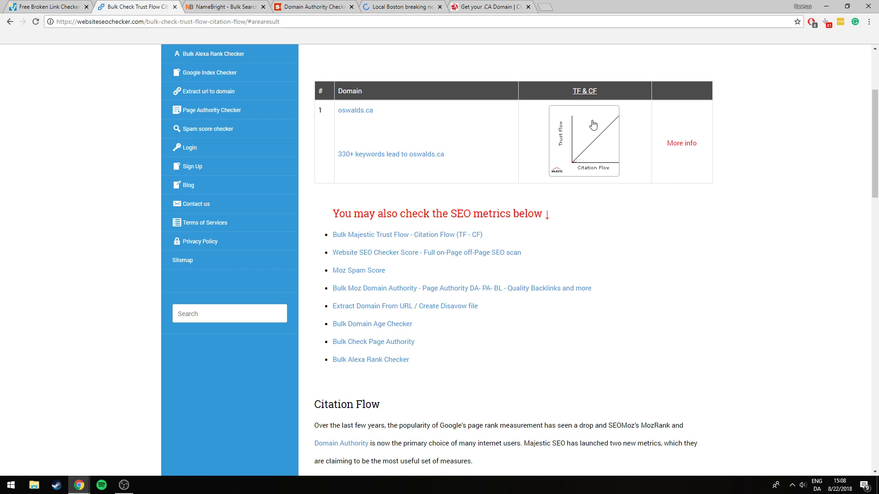
Open the Majestic Site Explorer report for oswalds.ca in a new tab and look over its summary and backlink history
middle_click(585, 158)
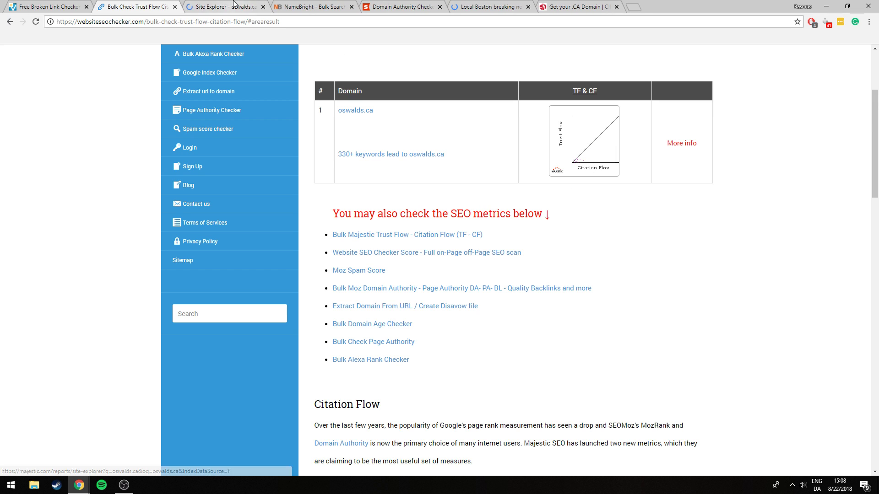
click(229, 7)
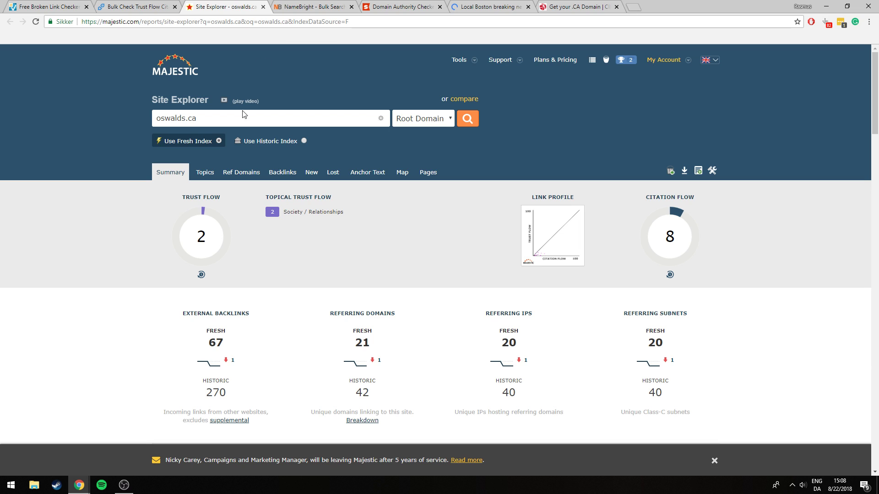
scroll(330, 179, down, 13)
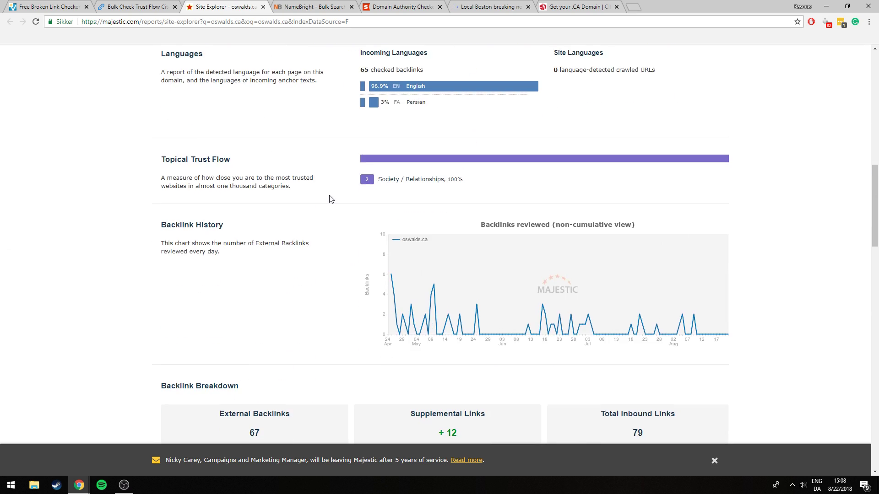
scroll(325, 193, up, 12)
scroll(326, 193, up, 1)
mouse_move(683, 64)
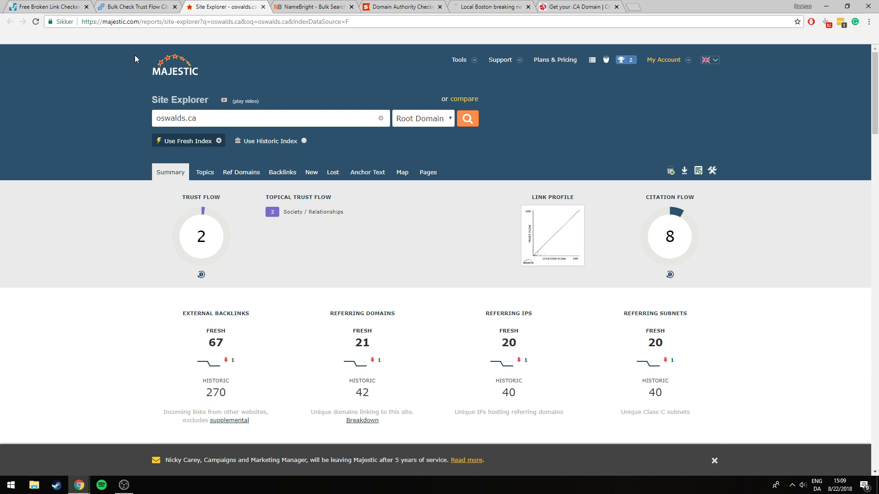
scroll(310, 168, down, 3)
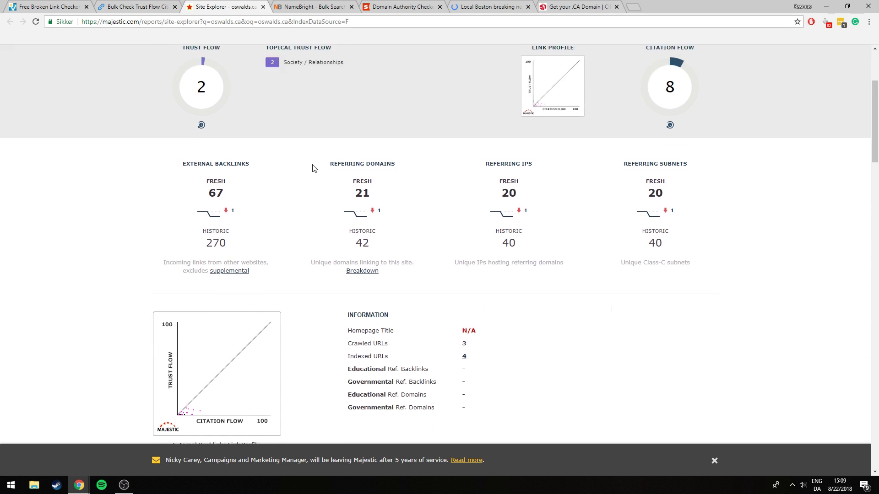
scroll(320, 164, up, 3)
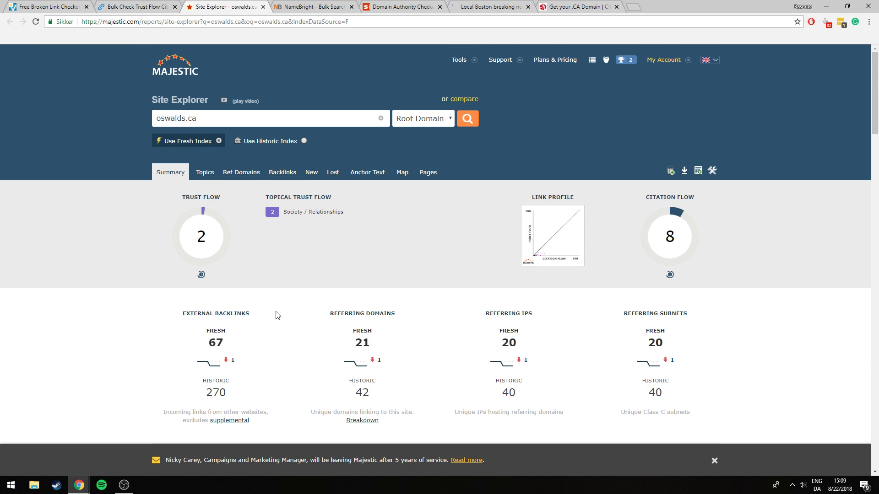
Examine the referring domains, external backlinks and anchor text of oswalds.ca in the Majestic report
drag(370, 336, 351, 346)
click(360, 328)
drag(246, 334, 200, 337)
click(194, 341)
scroll(208, 322, down, 15)
scroll(550, 274, down, 17)
scroll(261, 337, up, 7)
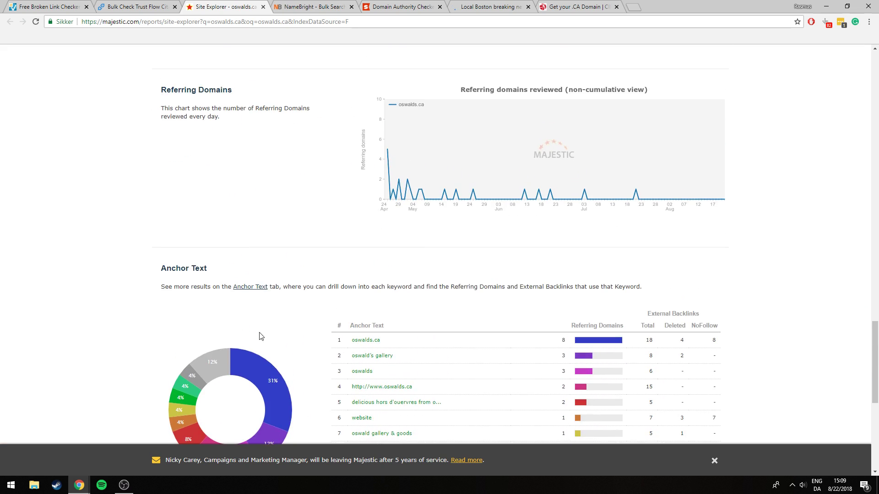
scroll(261, 336, up, 20)
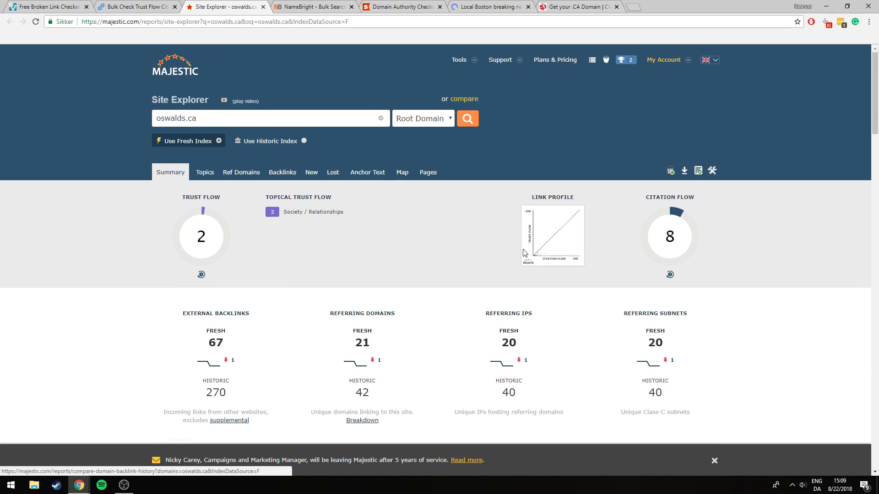
click(139, 7)
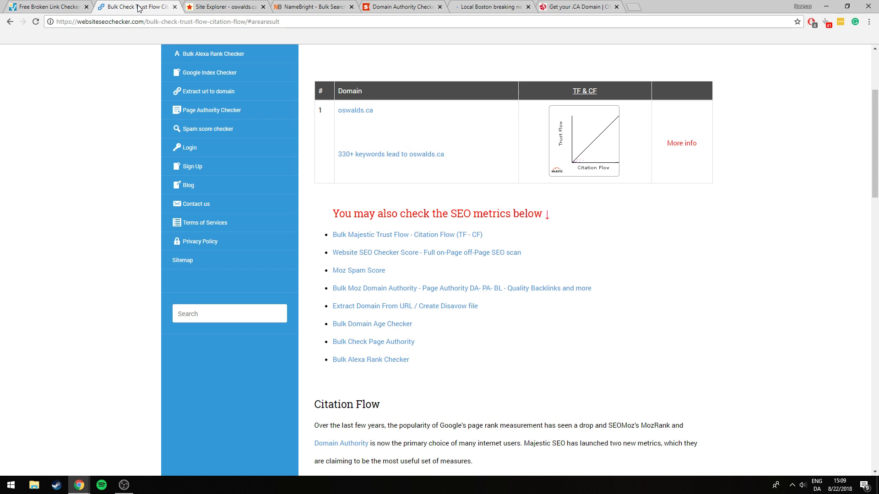
click(222, 6)
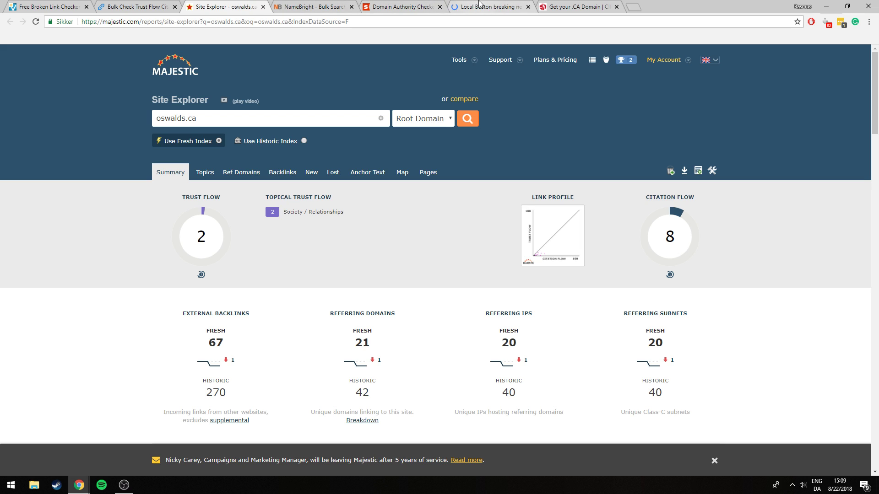
Open Ahrefs in place of the Boston news page and look up oswalds.ca in Site Explorer
click(478, 7)
click(443, 22)
text(ahrefs)
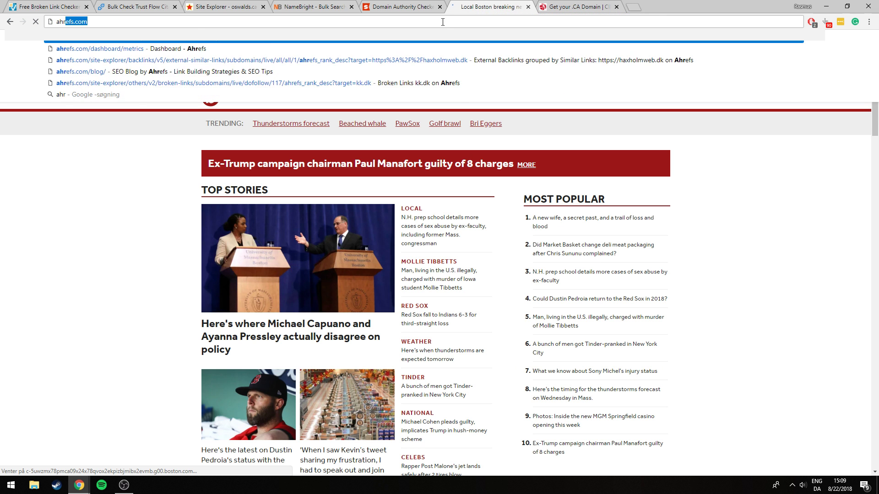
key(Return)
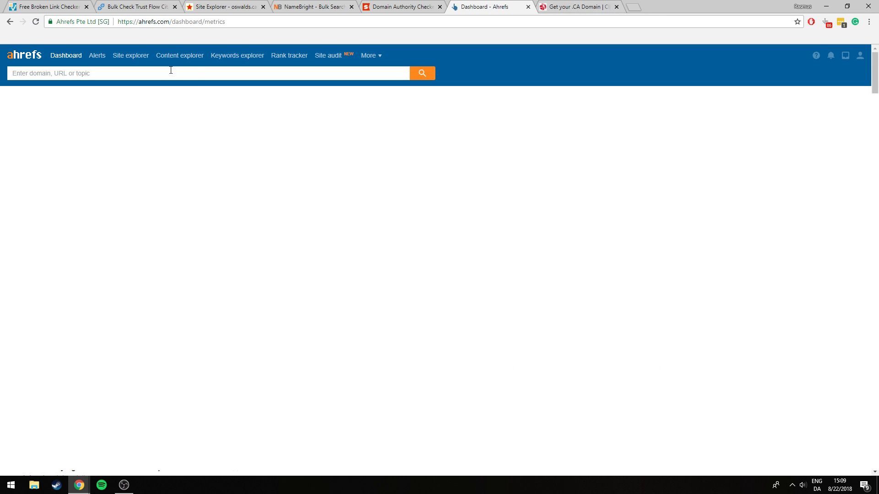
text(oswalds.ca)
click(425, 75)
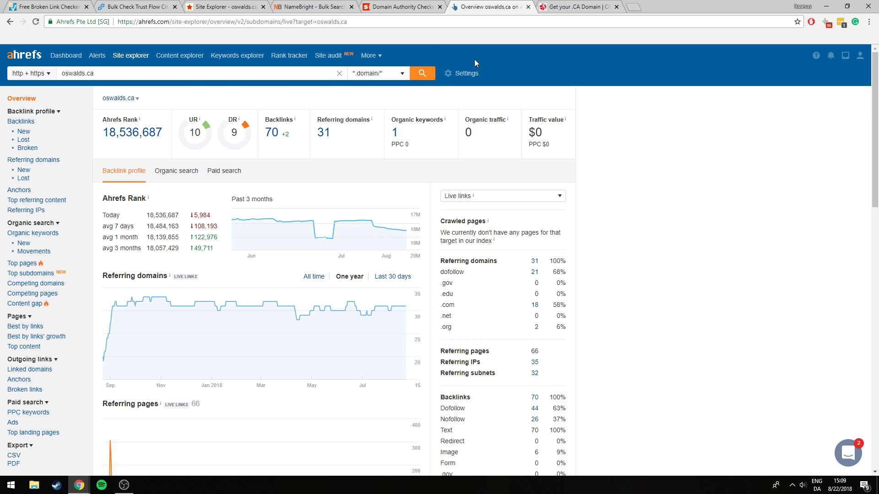
Open the Ahrefs backlinks list for oswalds.ca and examine its referring pages, including the boston.com and nytimes.com articles
click(272, 134)
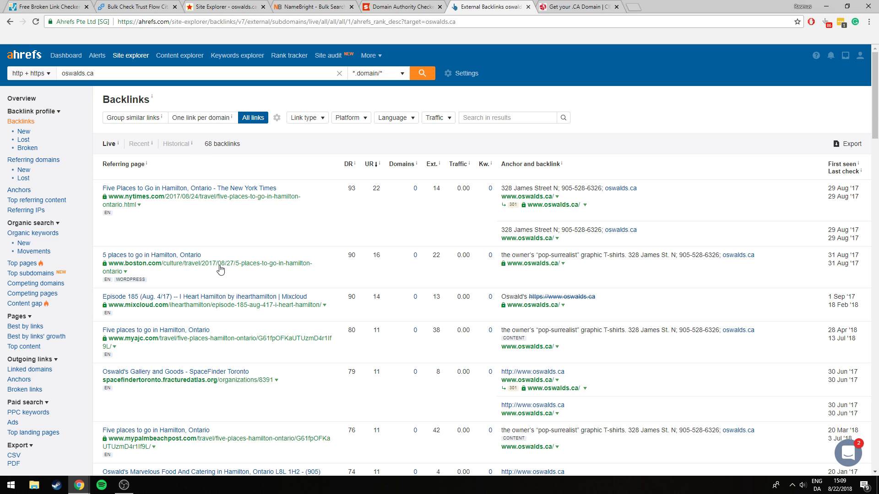
drag(224, 257, 104, 264)
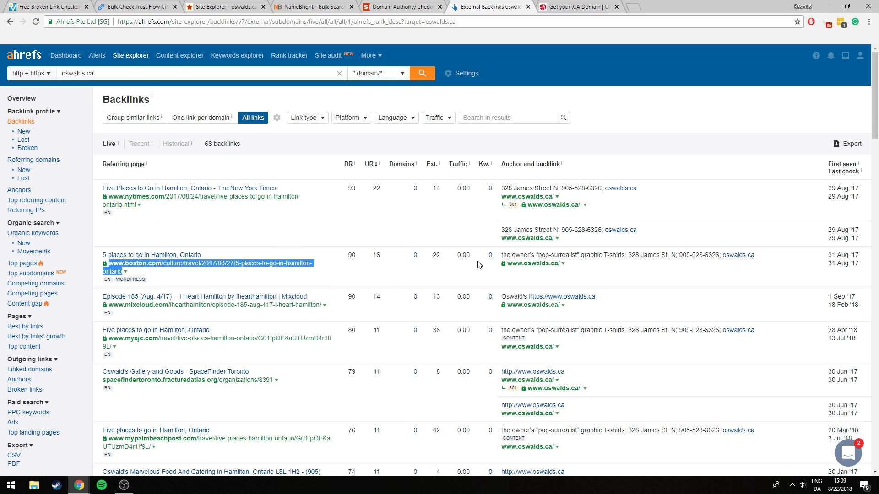
click(355, 225)
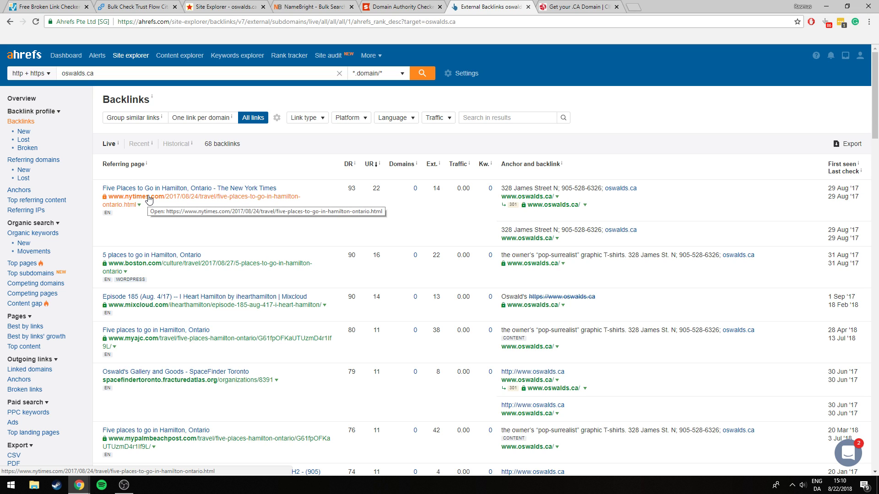
scroll(148, 201, down, 1)
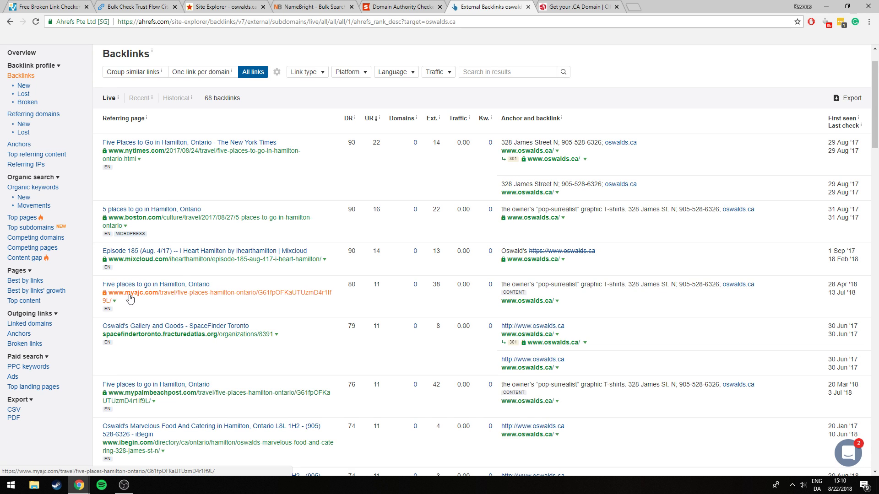
scroll(130, 299, down, 5)
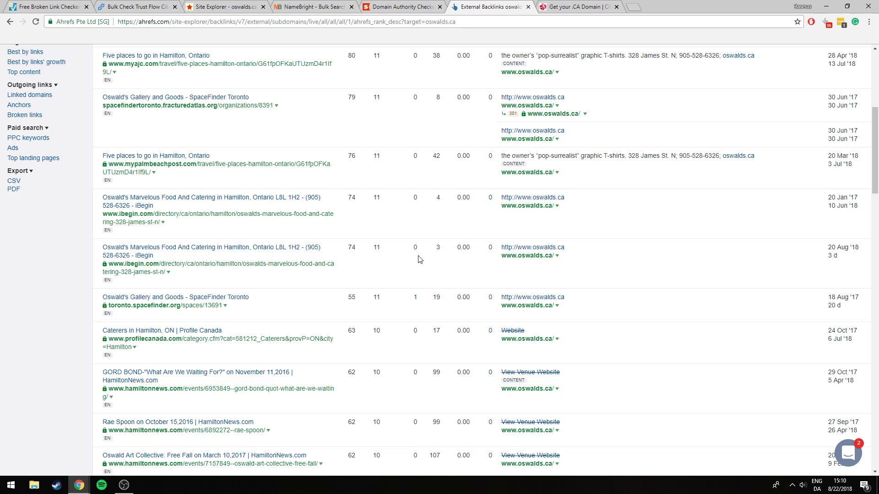
scroll(410, 255, down, 10)
Revisit the Majestic summary for oswalds.ca, and return to the domain's Ahrefs overview to compare the metrics
click(568, 5)
click(474, 5)
click(414, 6)
click(326, 5)
click(204, 6)
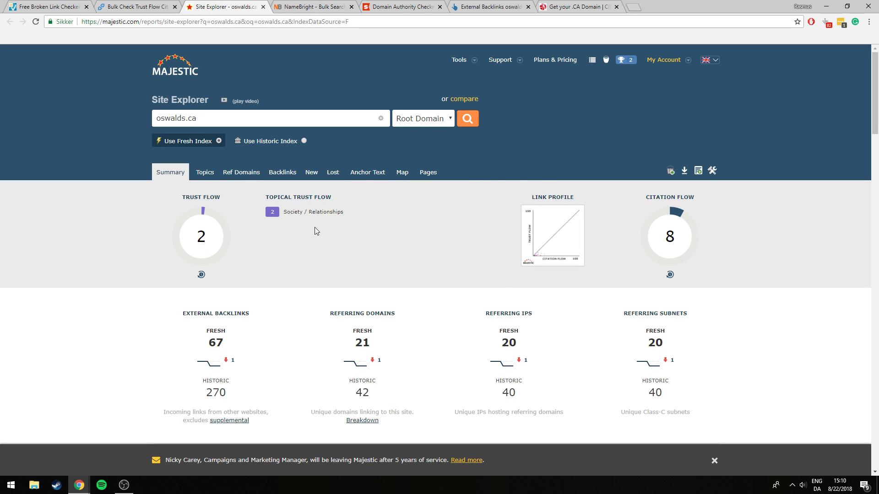
click(490, 6)
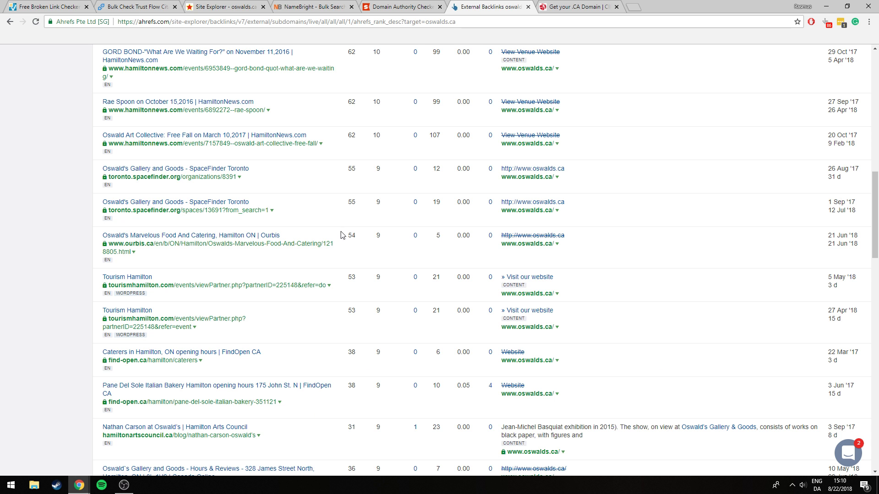
scroll(334, 238, up, 15)
click(35, 97)
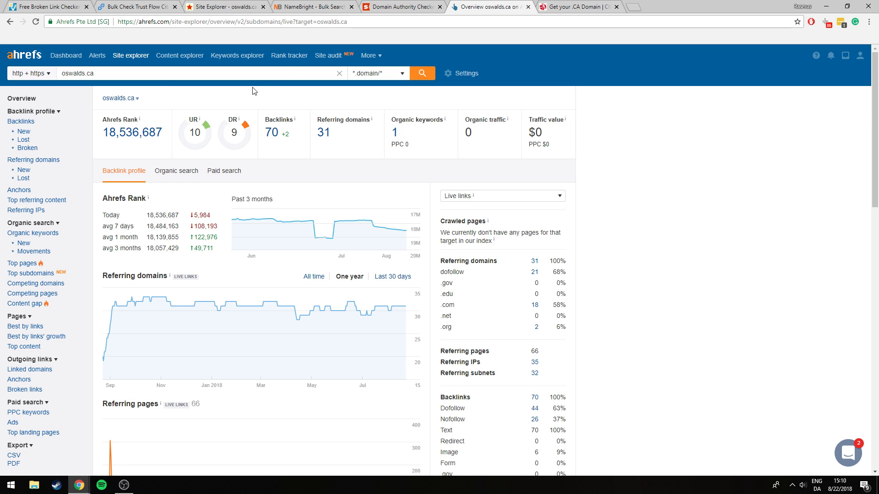
Switch to the Broken Link Checker and review the boston.com broken-link results alongside the Ahrefs overview of oswalds.ca
click(43, 7)
scroll(410, 185, up, 15)
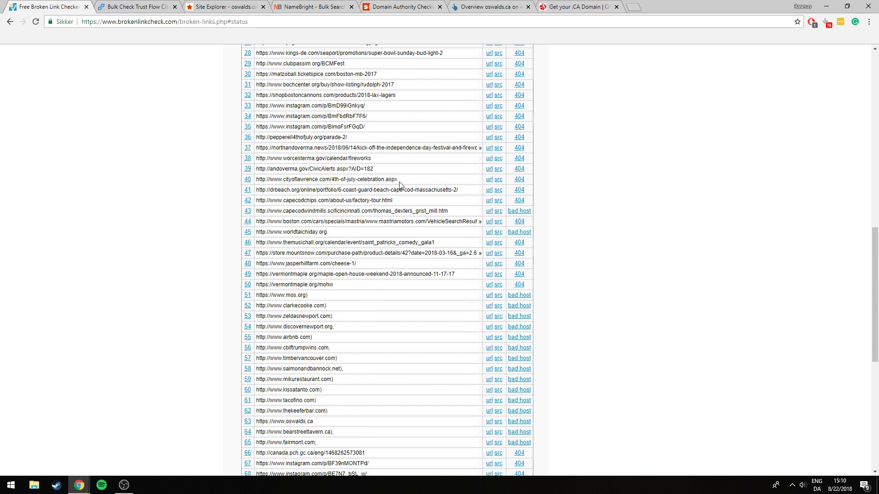
scroll(411, 211, up, 1)
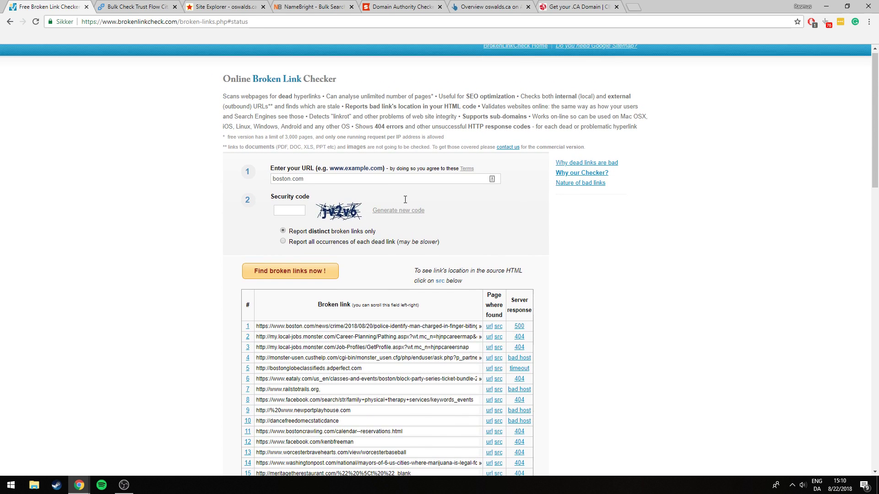
click(489, 6)
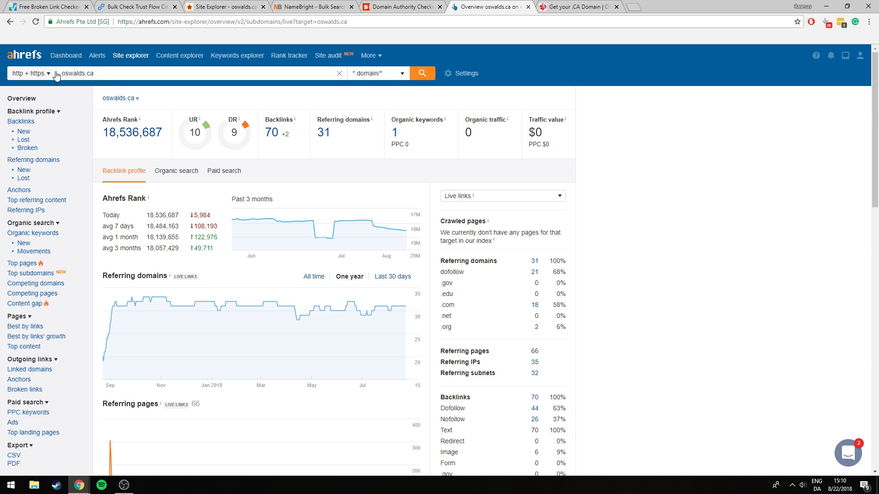
click(48, 7)
scroll(201, 190, down, 2)
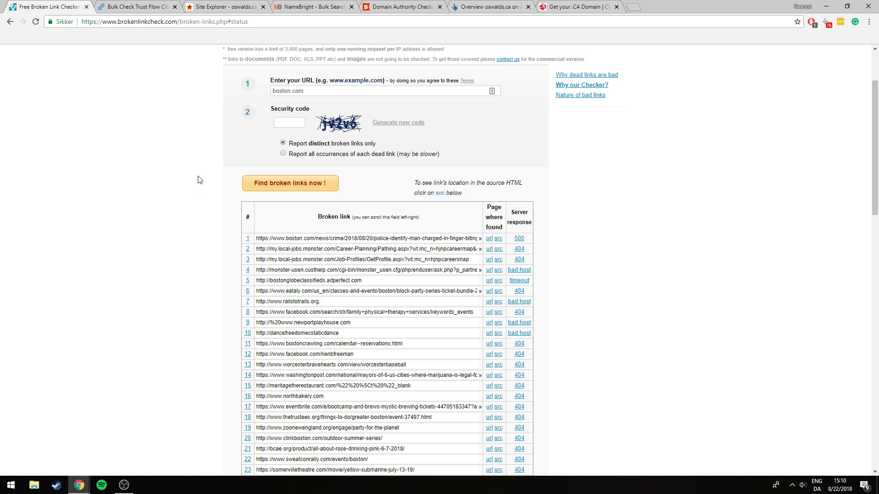
scroll(201, 180, down, 9)
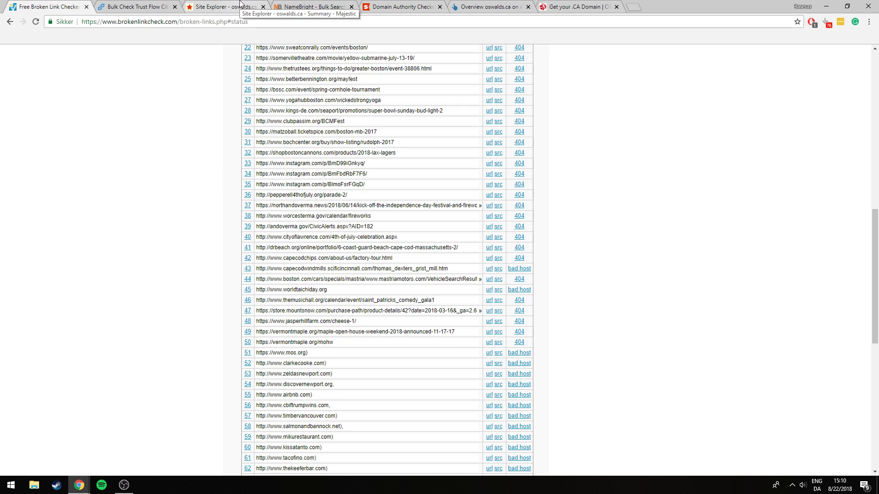
Recheck the Majestic summary for oswalds.ca, and look through the boston.com broken-link report from its end back to the scan form
click(241, 5)
mouse_move(379, 322)
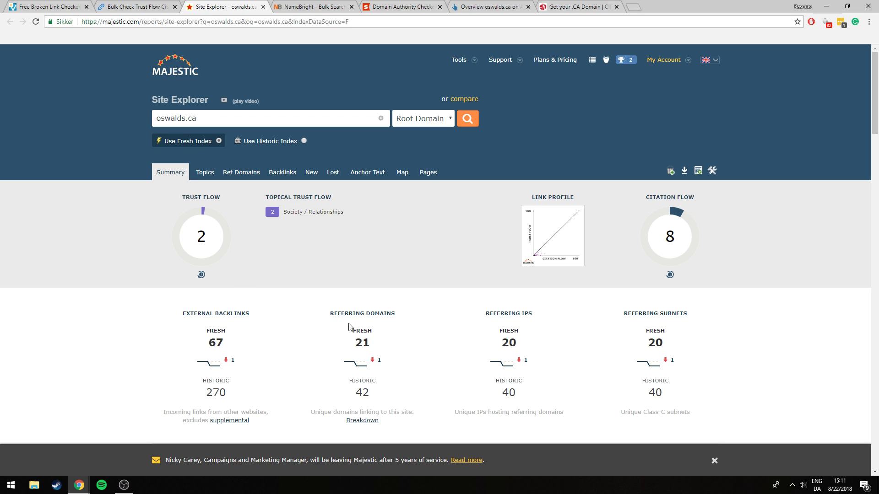
click(32, 7)
scroll(348, 186, down, 5)
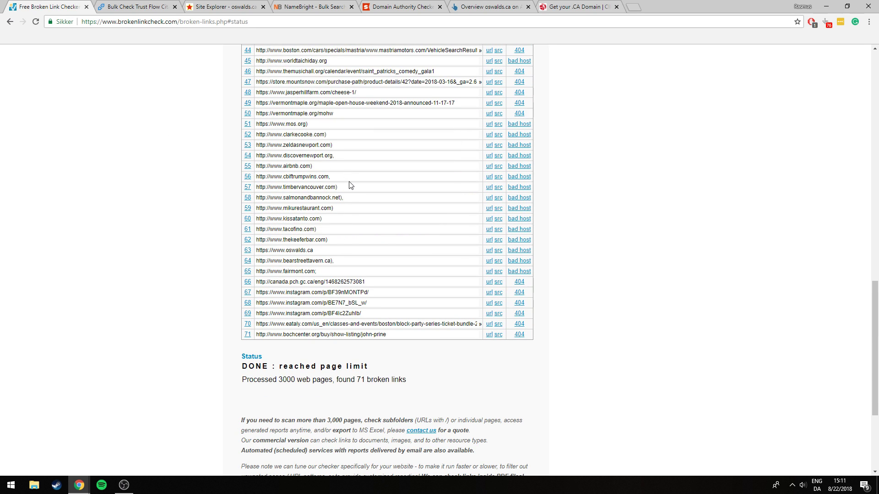
scroll(421, 211, up, 11)
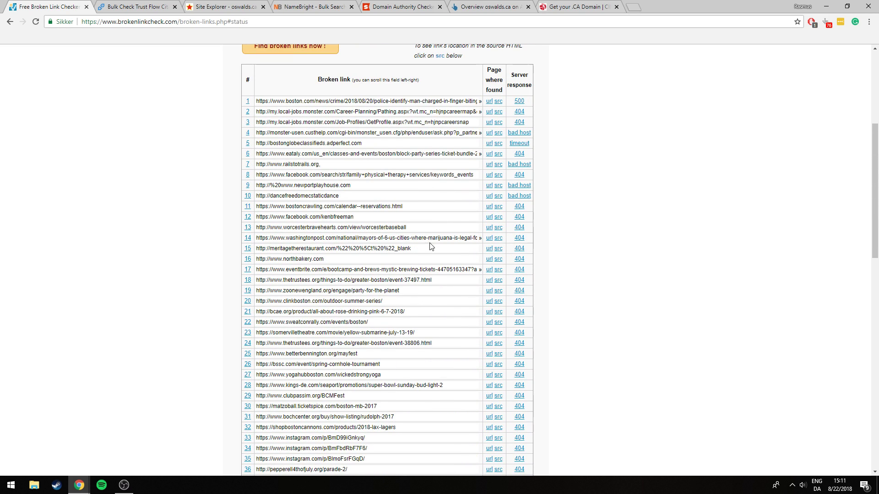
scroll(423, 238, up, 4)
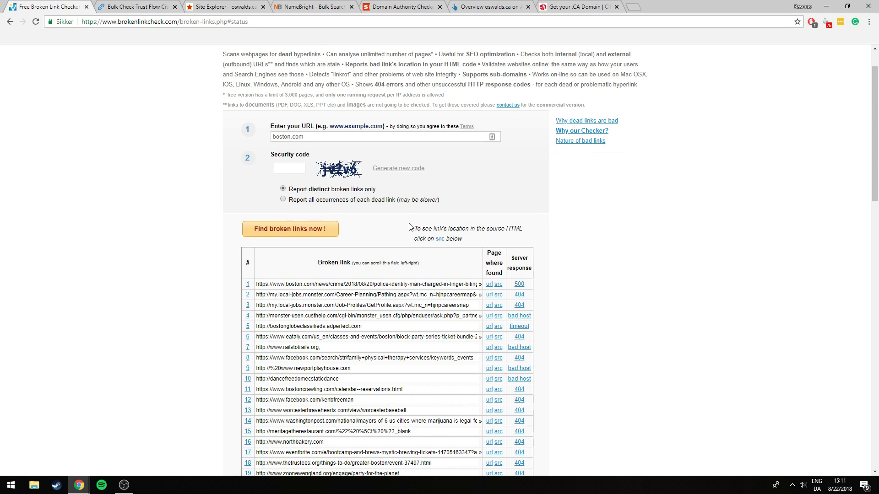
scroll(445, 215, up, 1)
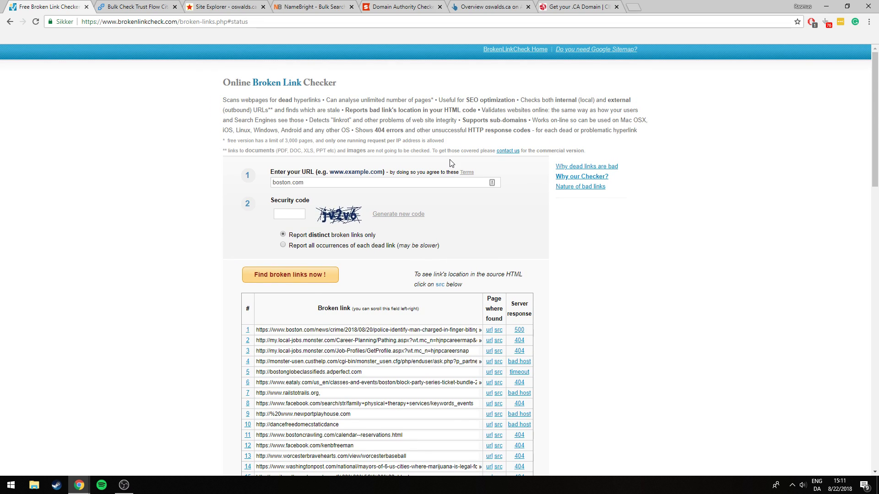